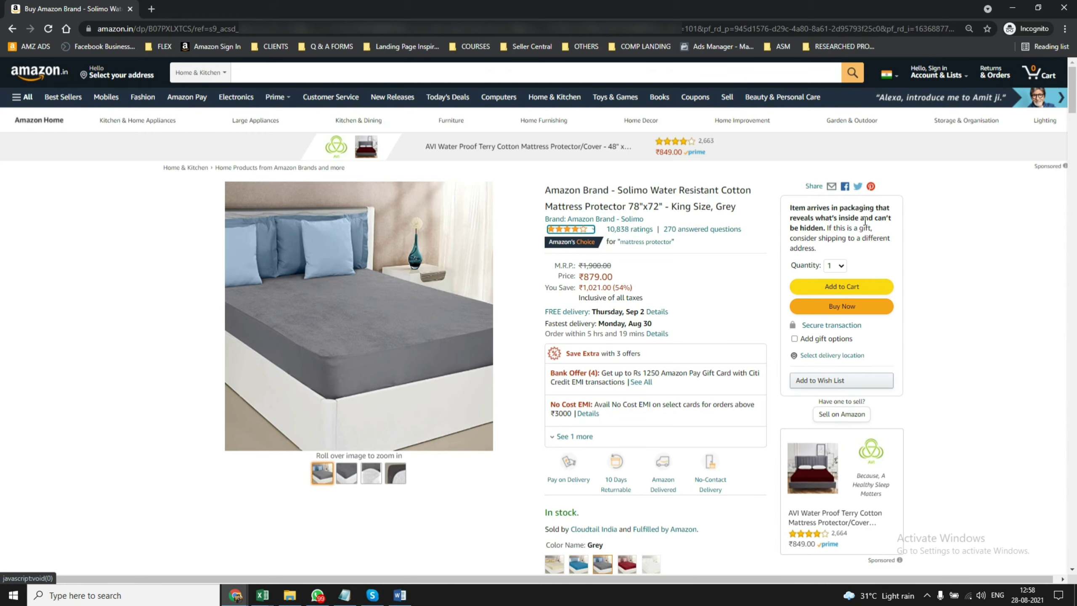
Step: Examine the sponsored ad placements below the buy box and above the product details on the Solimo mattress protector page
scroll(865, 220, "down", 1)
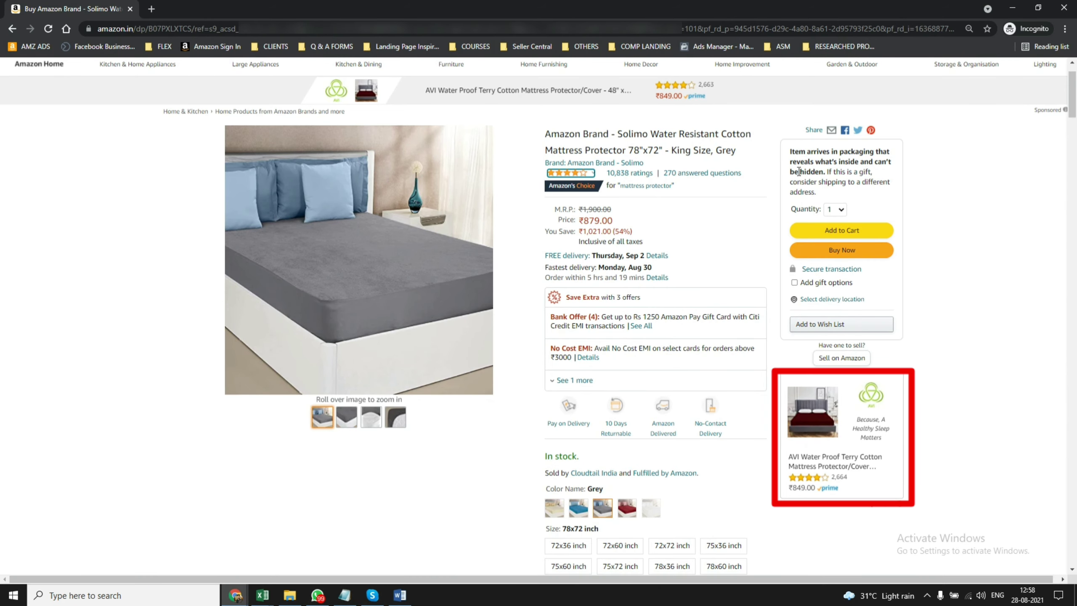
scroll(800, 317, "down", 2)
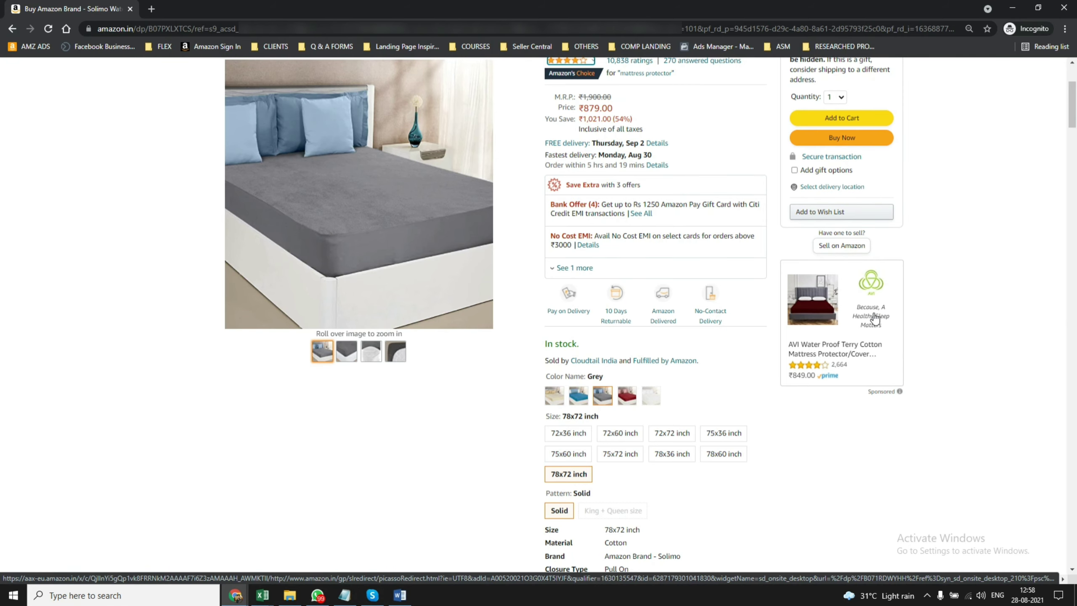
scroll(860, 335, "down", 1)
scroll(859, 322, "up", 4)
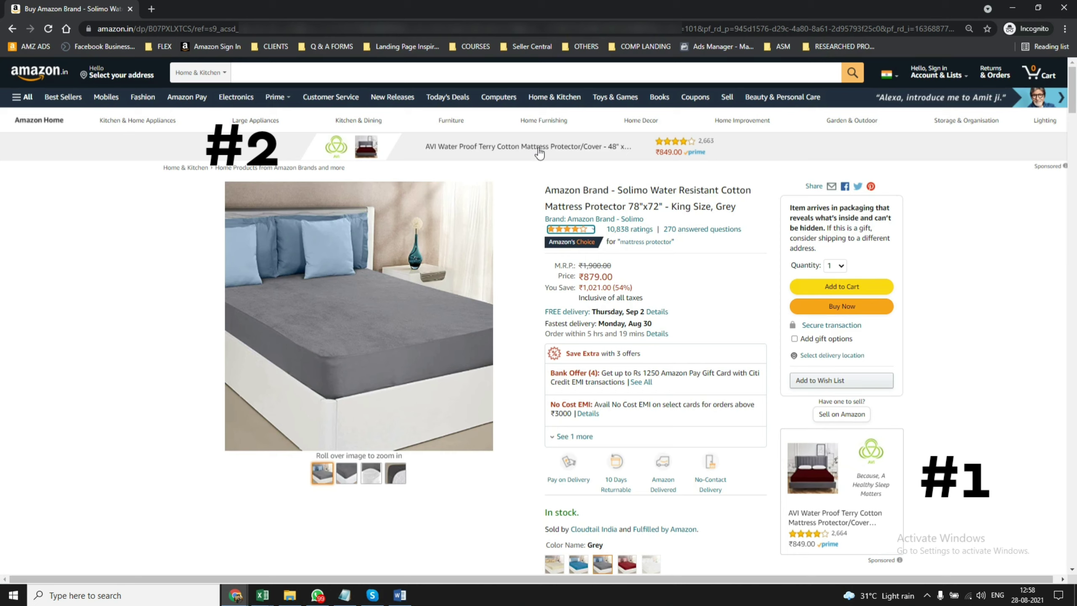
Step: Open the AVI mattress protector ad above the product details in a new tab and view the sponsored placement on its page
right_click(570, 148)
left_click(612, 153)
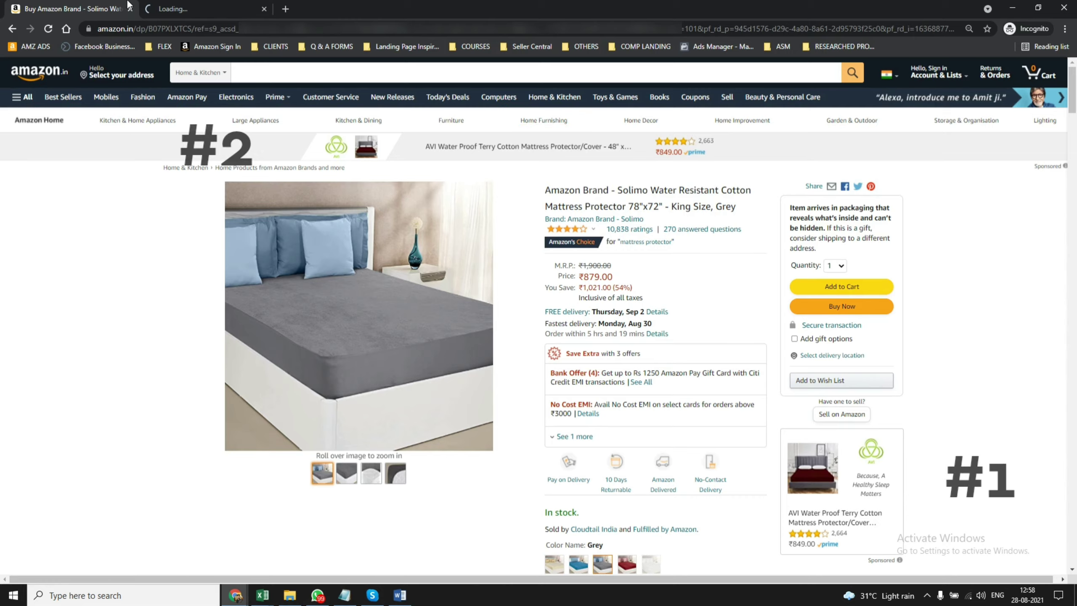
left_click(253, 12)
scroll(595, 280, "down", 4)
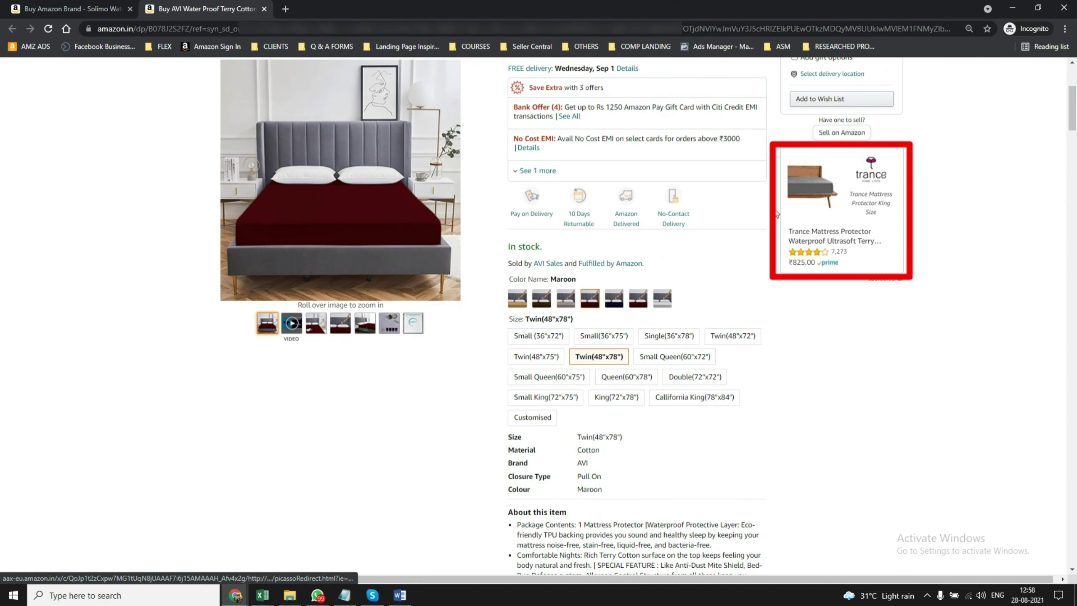
Step: Return to the Solimo product page and examine the sponsored ad beneath the bullet points and the other ad placements
key("ctrl+shift+Tab")
scroll(861, 307, "down", 10)
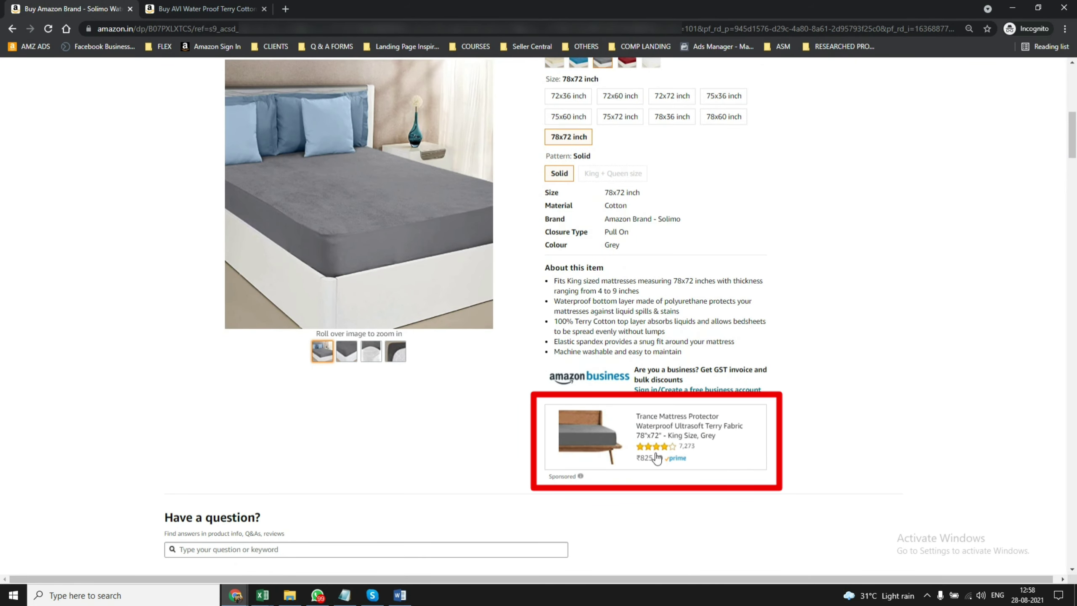
scroll(823, 351, "up", 10)
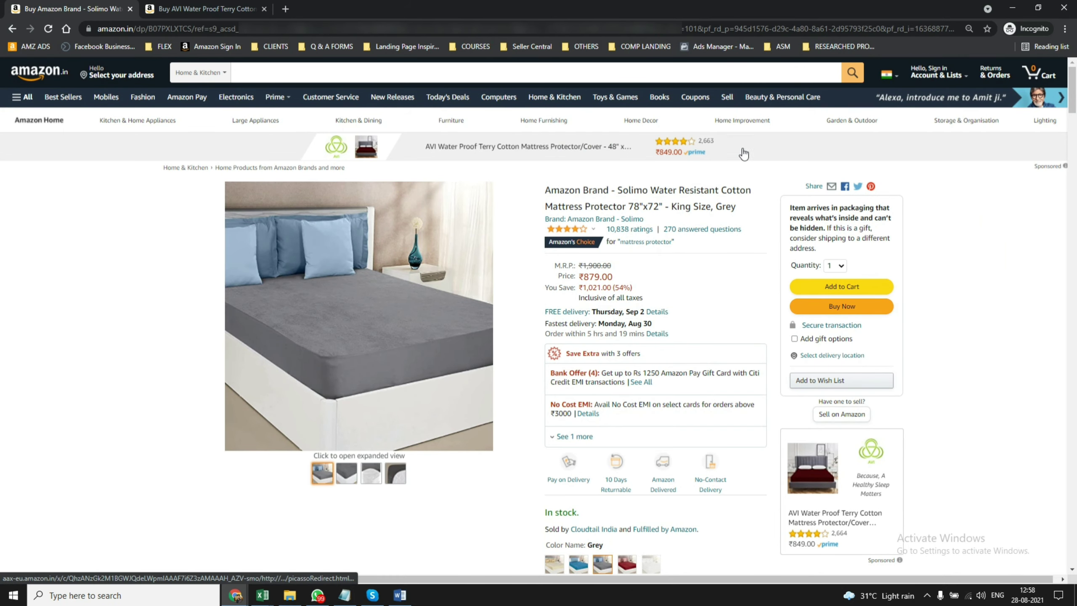
scroll(845, 280, "down", 5)
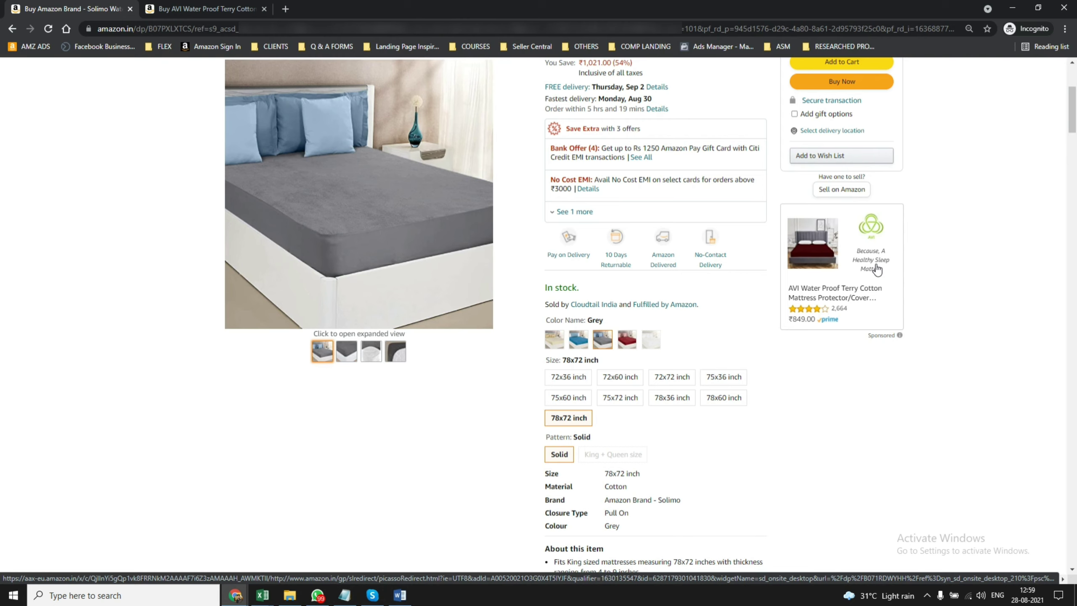
Step: Switch to Amazon Advertising and start creating a new campaign from the campaigns page, closing the Mi Power Bank page
key("alt+Tab")
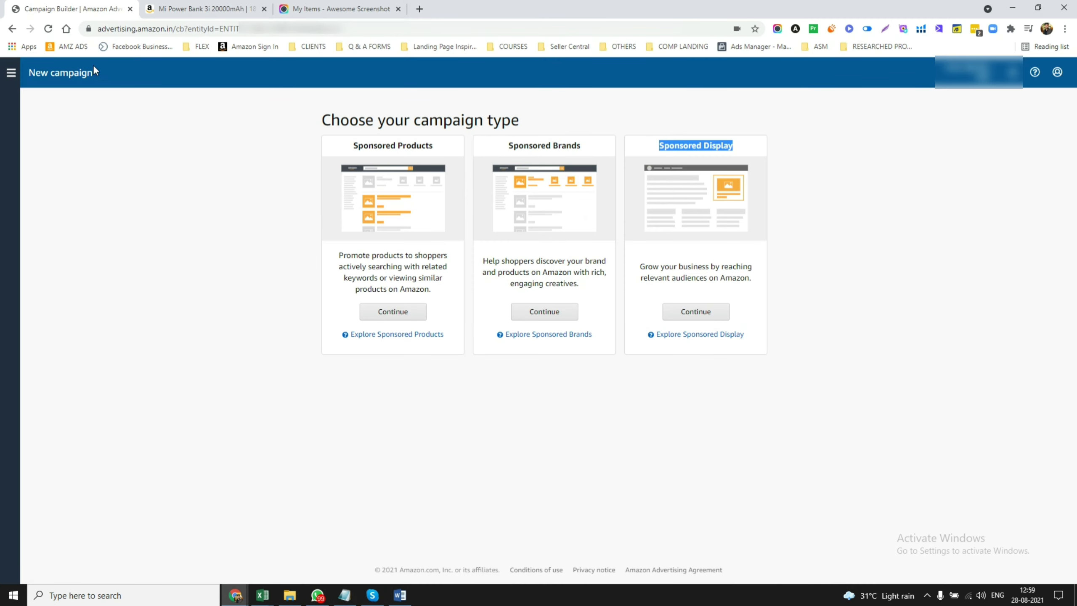
left_click(11, 72)
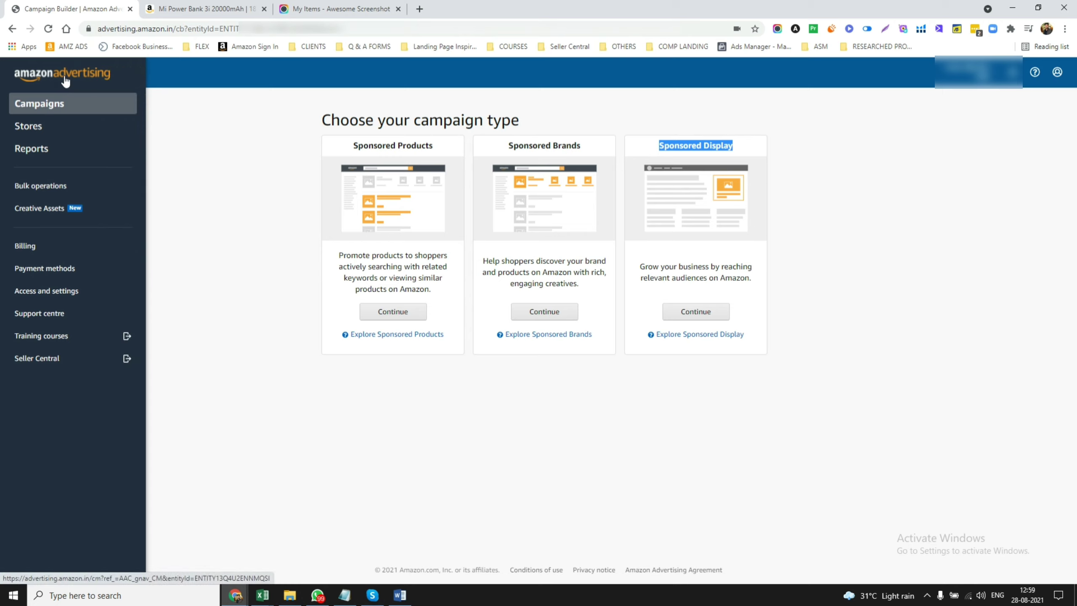
left_click(50, 107)
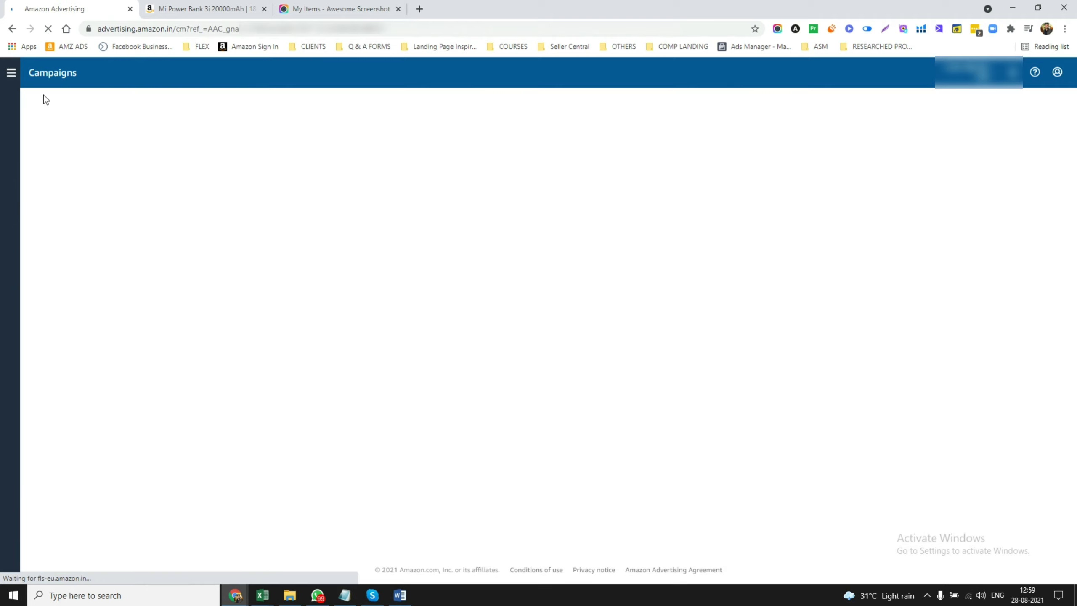
left_click(264, 9)
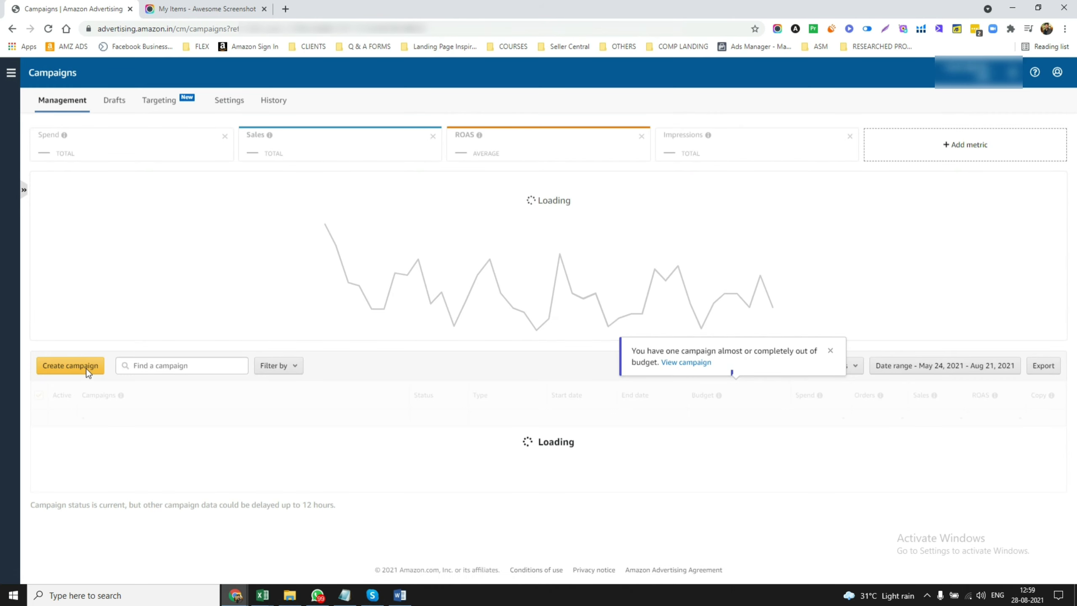
left_click(88, 367)
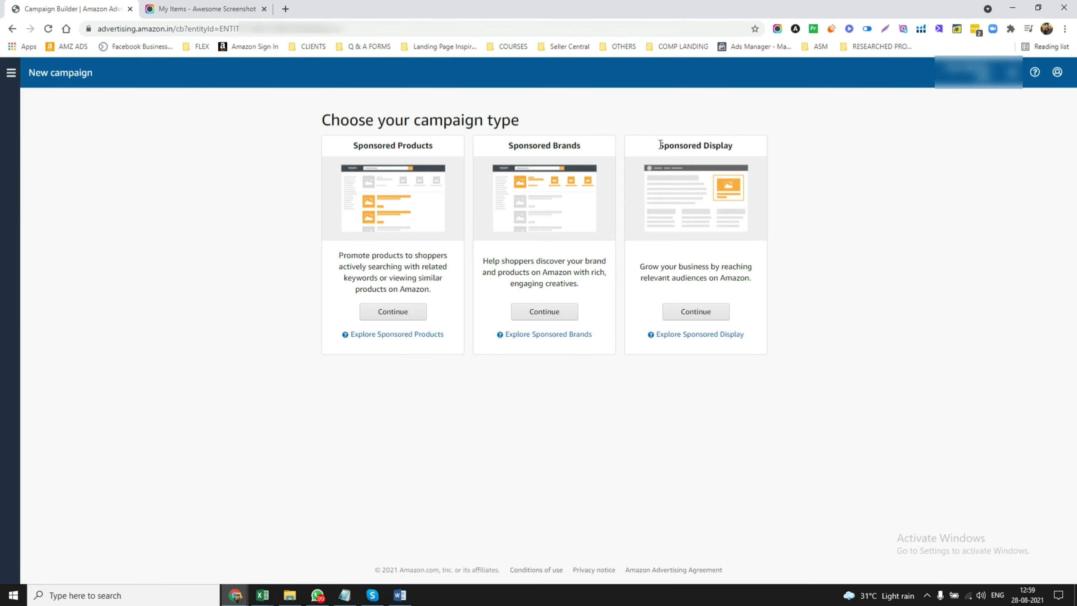
Step: Choose Sponsored Display as the campaign type and continue to its setup form
left_click_drag(660, 145, 739, 148)
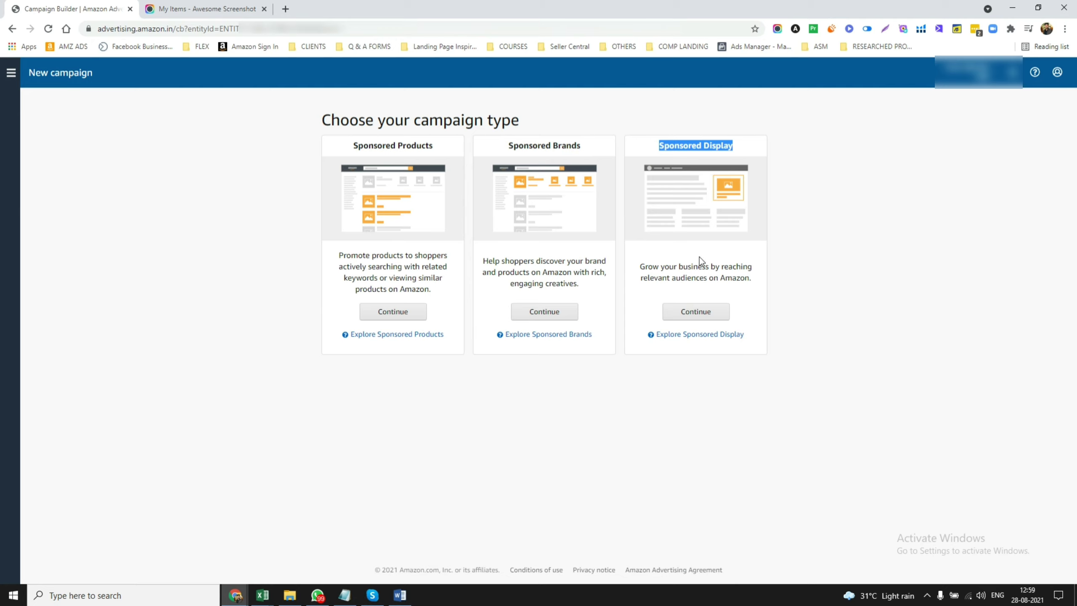
left_click(738, 144)
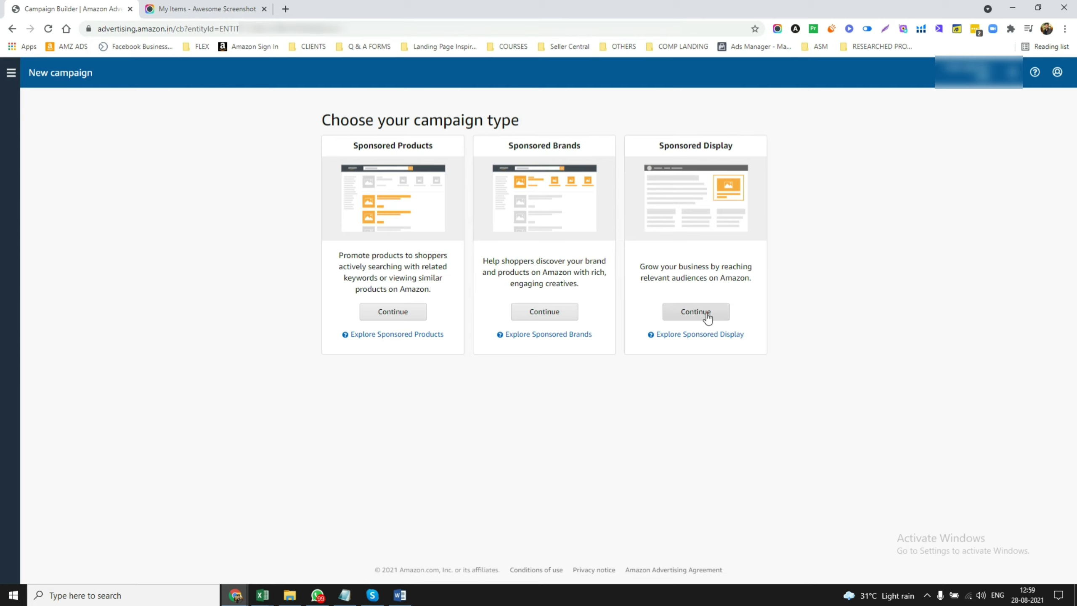
left_click_drag(499, 150, 589, 150)
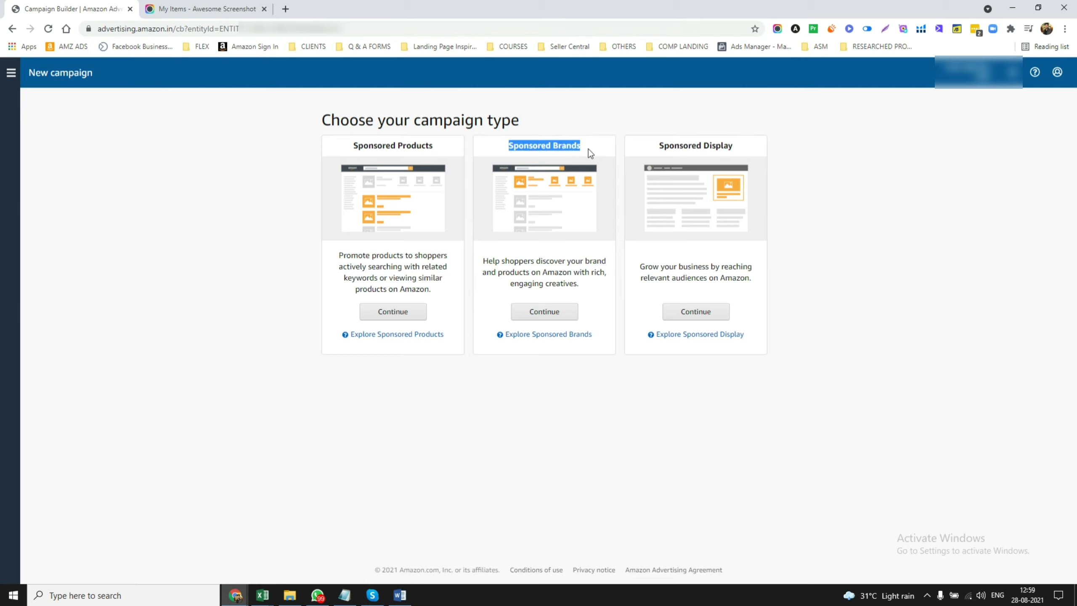
left_click_drag(658, 149, 738, 156)
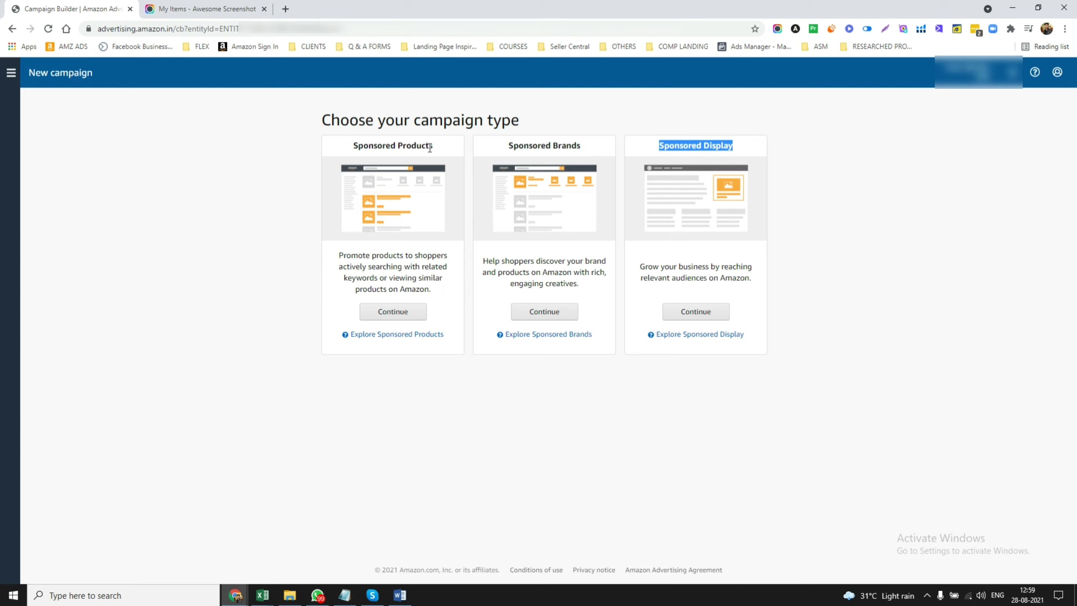
left_click_drag(430, 148, 335, 151)
left_click(733, 142)
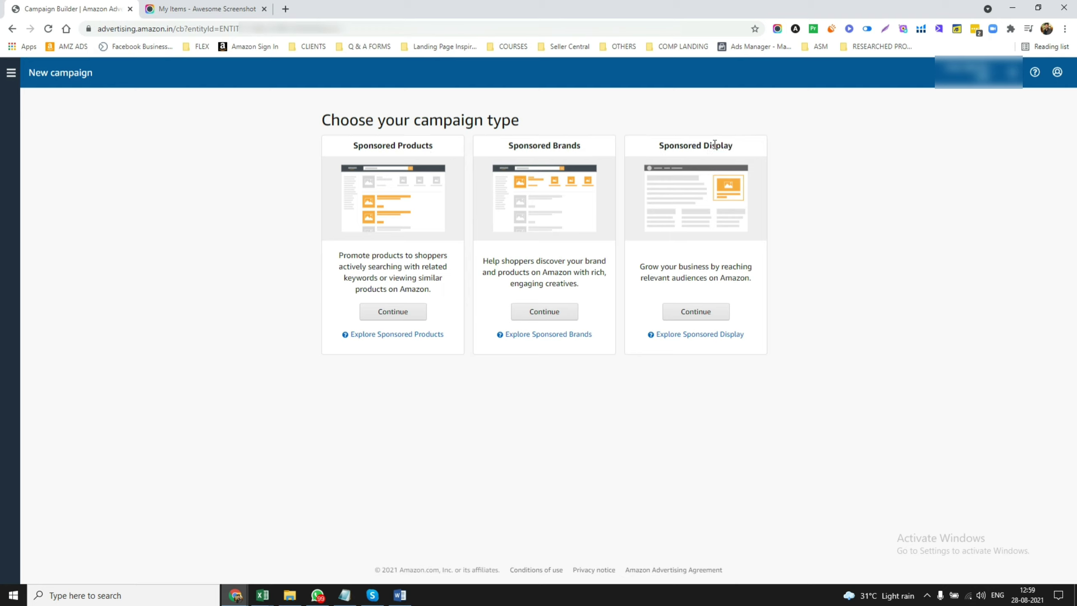
left_click_drag(659, 147, 734, 146)
left_click(714, 316)
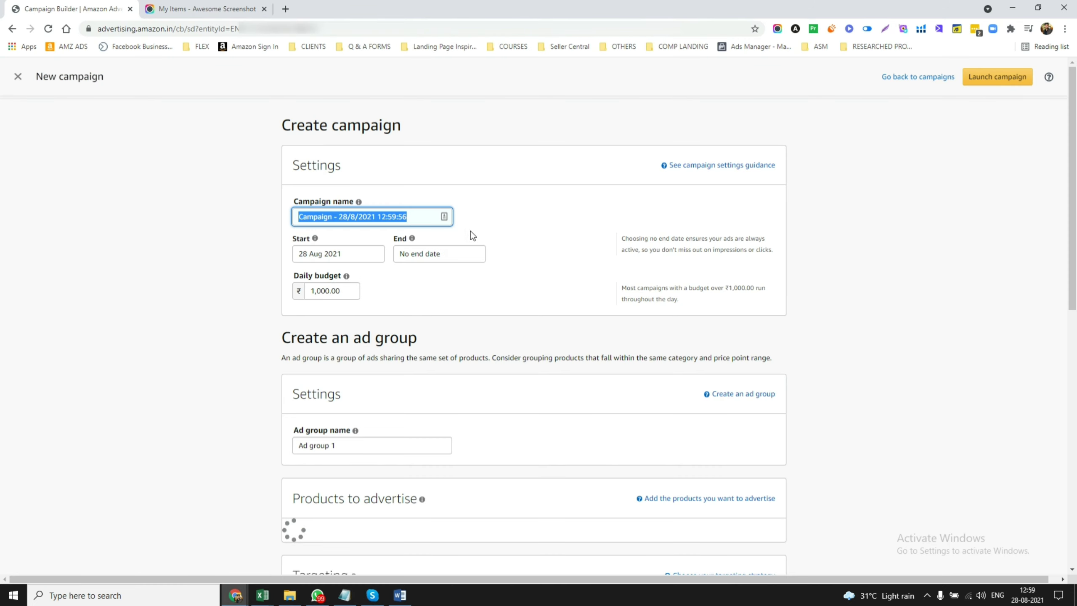
Step: Review the campaign's Targeting section with its product targeting and audiences options, and close the help pane
scroll(495, 231, "down", 4)
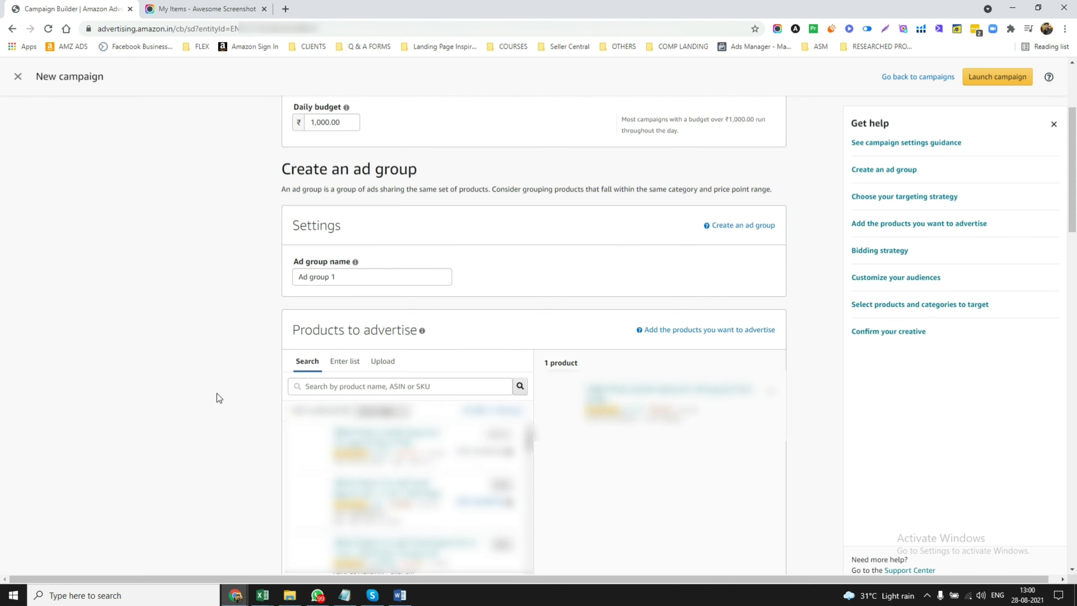
scroll(221, 391, "down", 12)
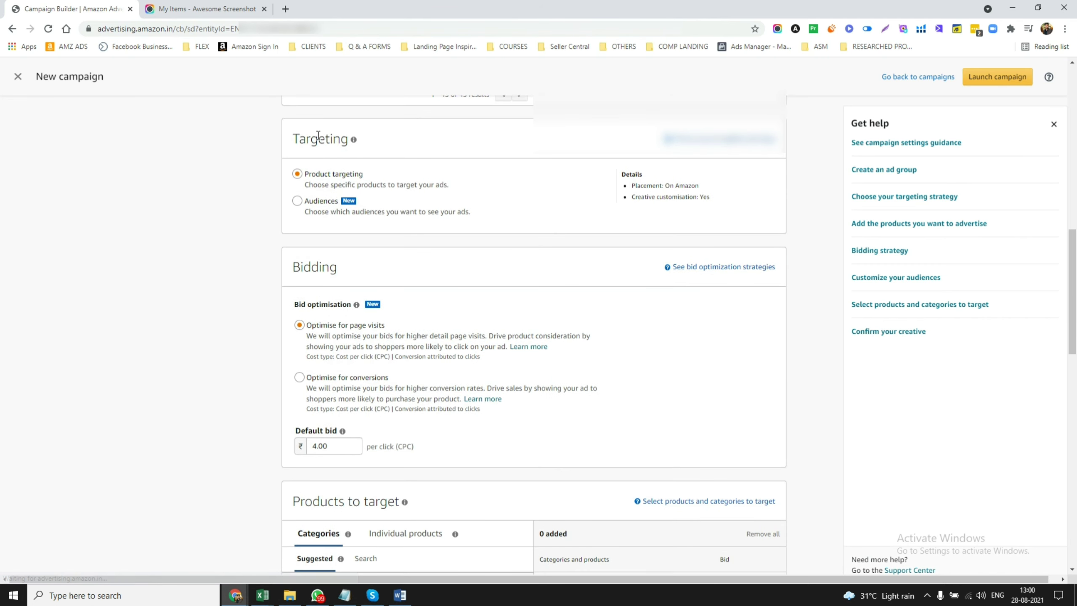
left_click_drag(294, 140, 348, 140)
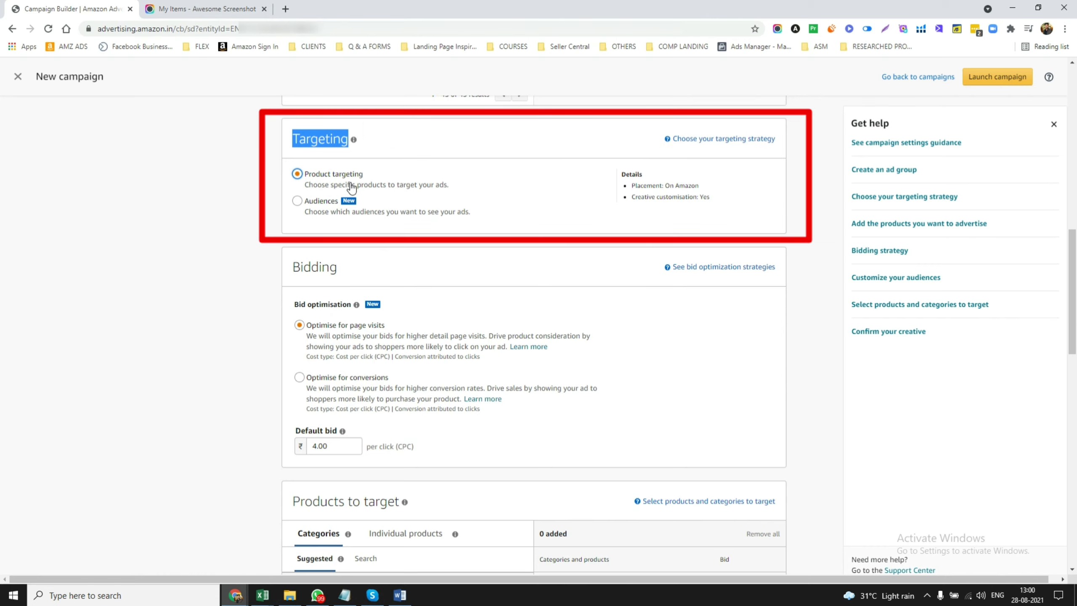
left_click(1057, 127)
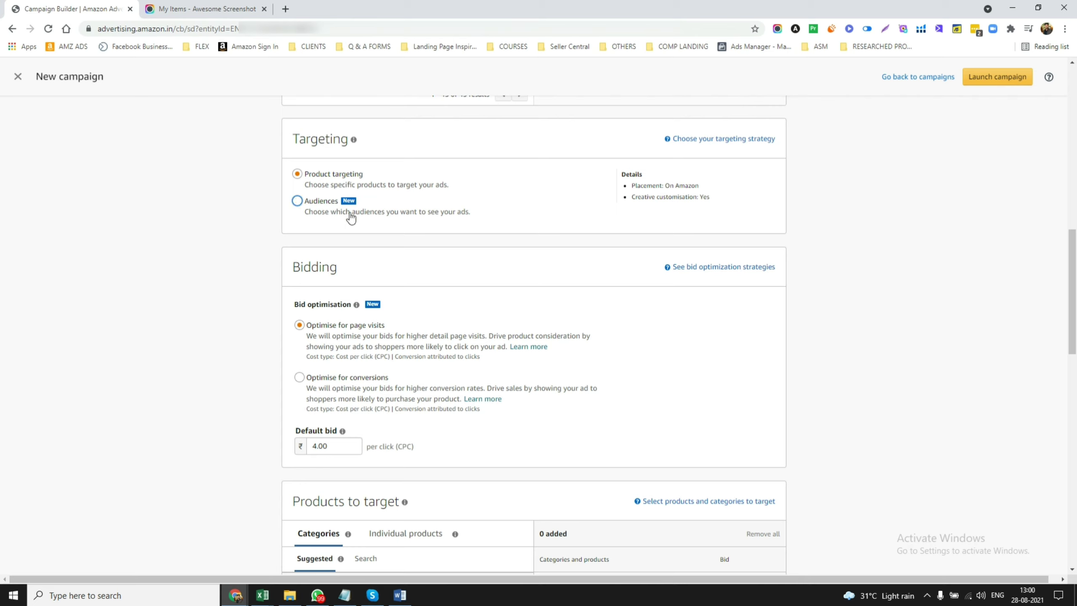
Step: Set the campaign's bid optimisation to Optimise for conversions
double_click(327, 307)
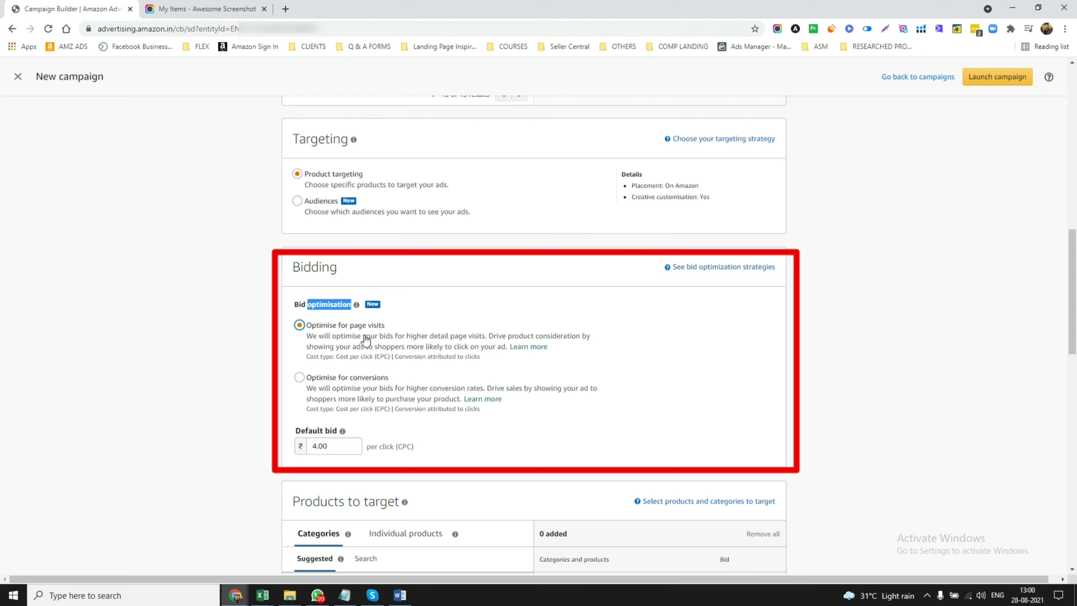
scroll(428, 314, "down", 1)
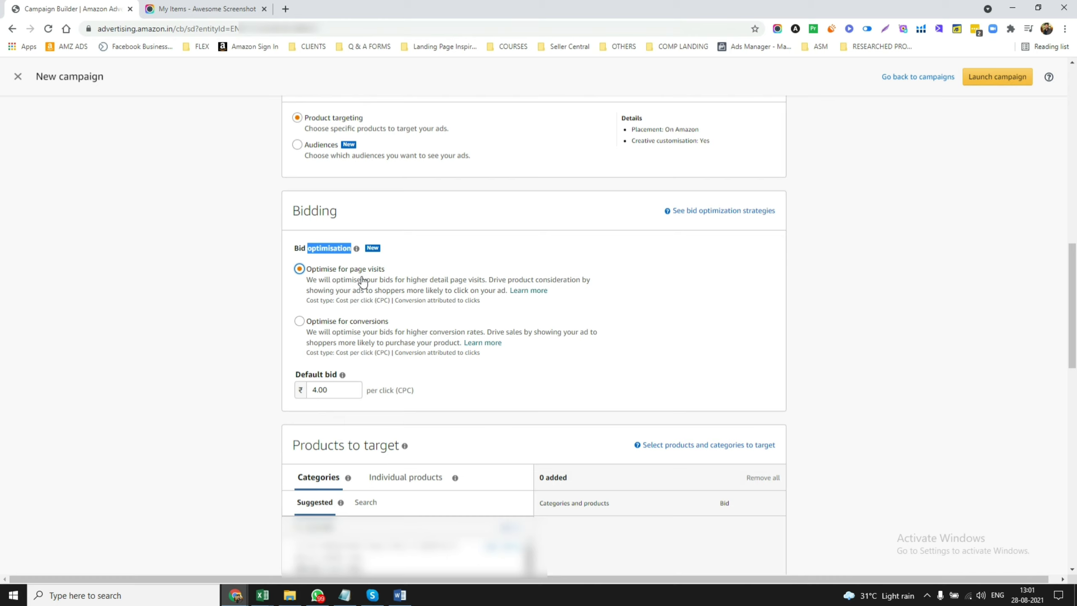
left_click(302, 325)
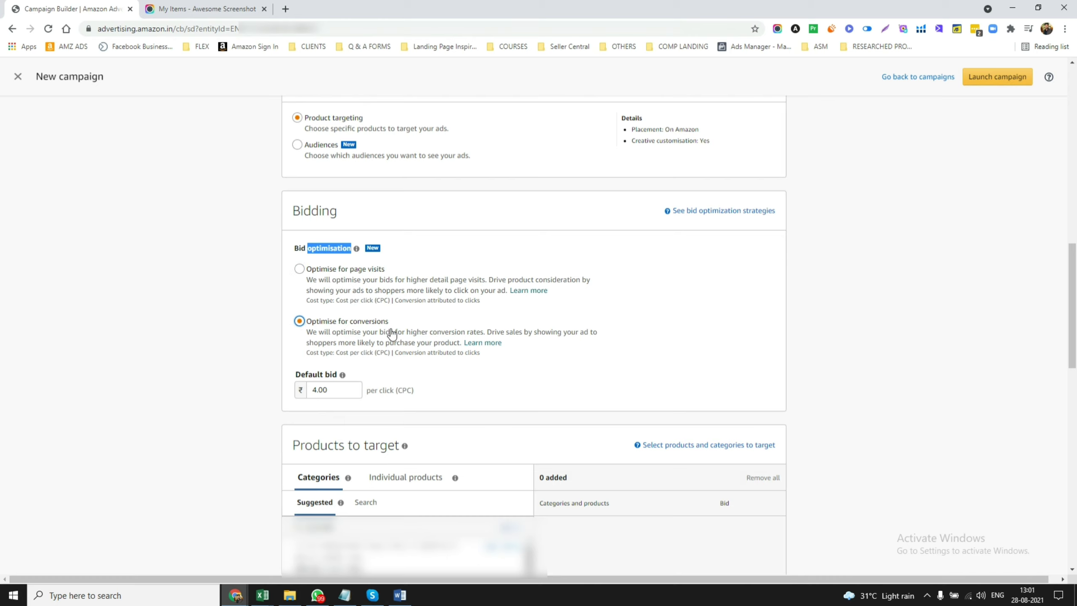
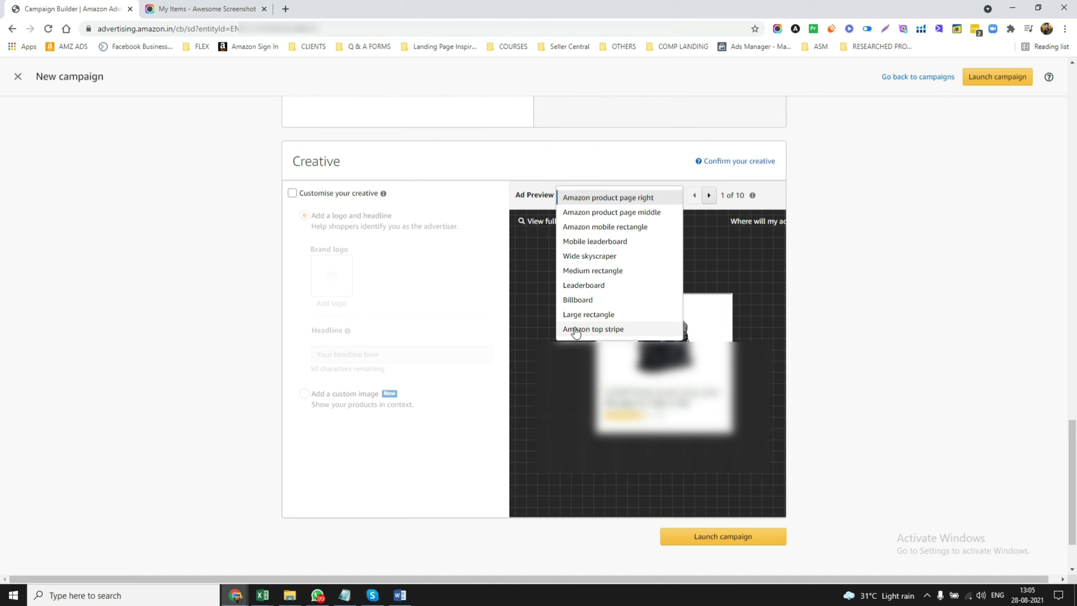
Step: Preview the creative as Amazon top stripe and compare it with the live stripe ad on the Solimo product page
left_click(576, 331)
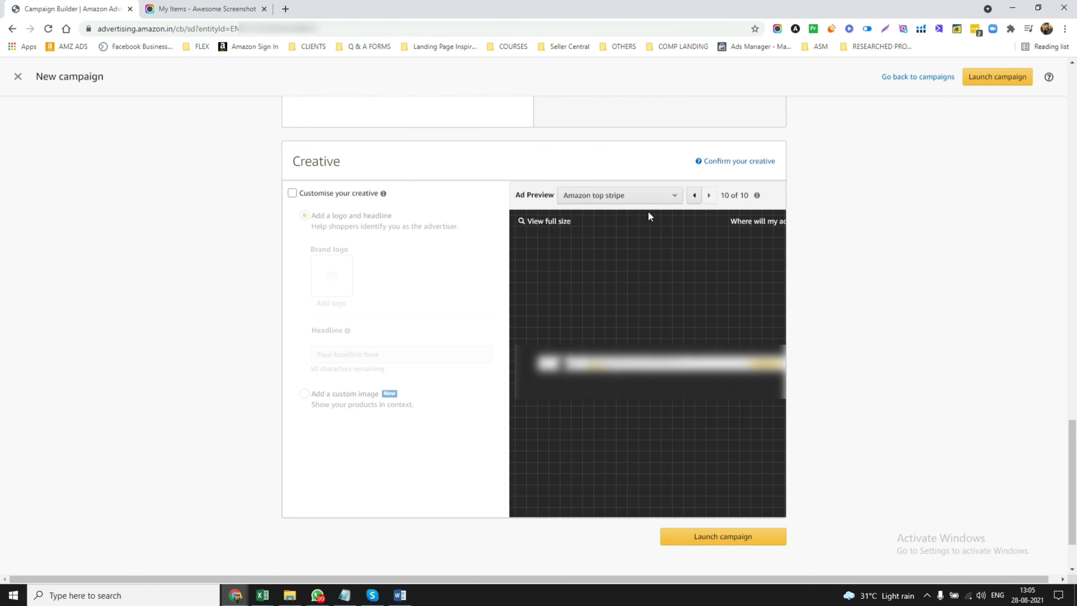
left_click(635, 195)
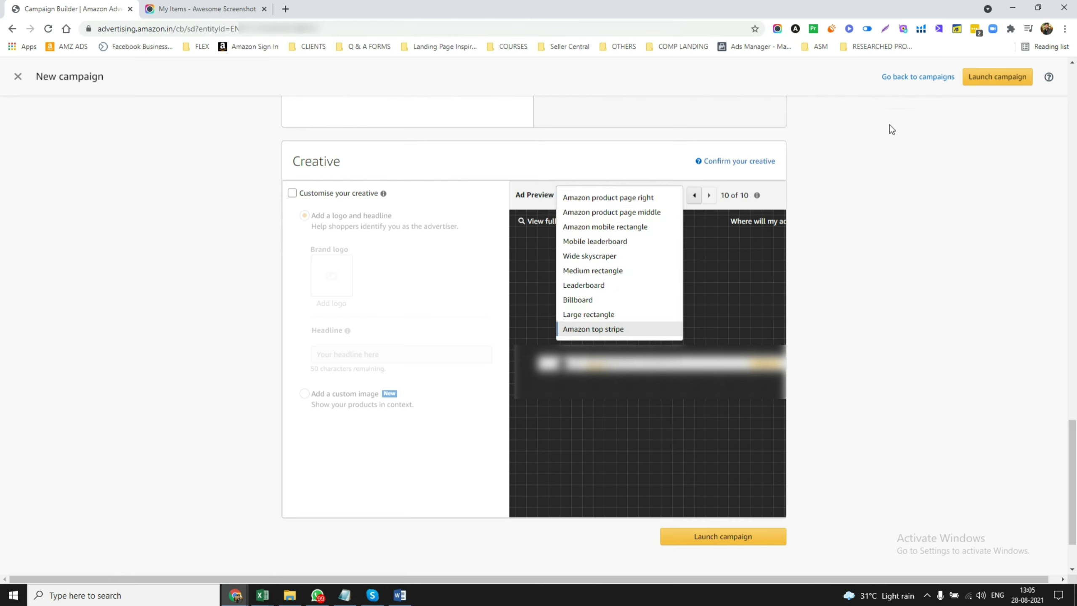
mouse_move(235, 595)
left_click(297, 552)
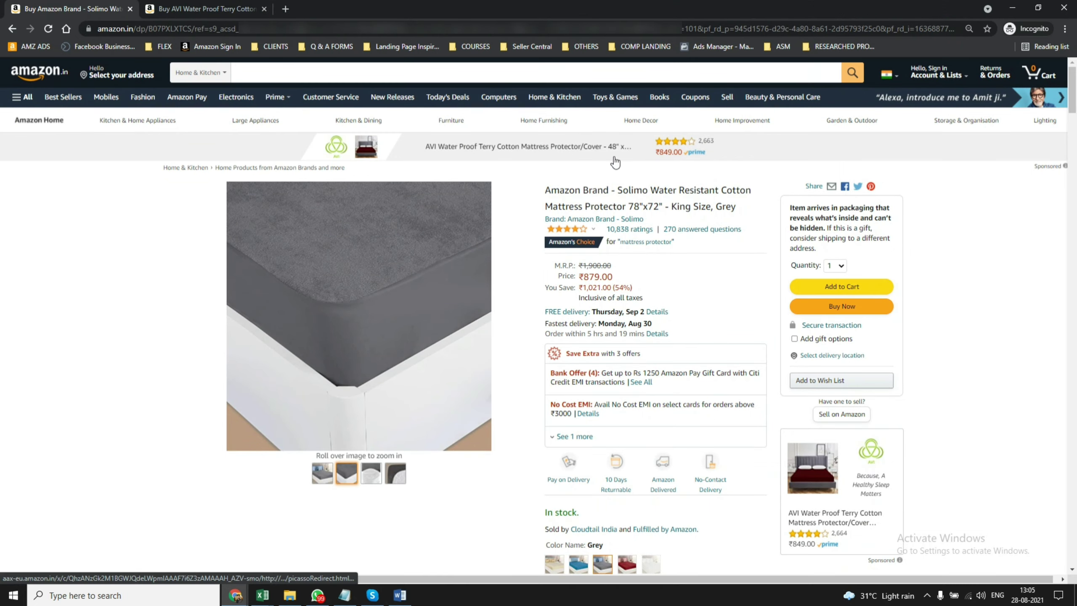
mouse_move(469, 434)
left_click(235, 596)
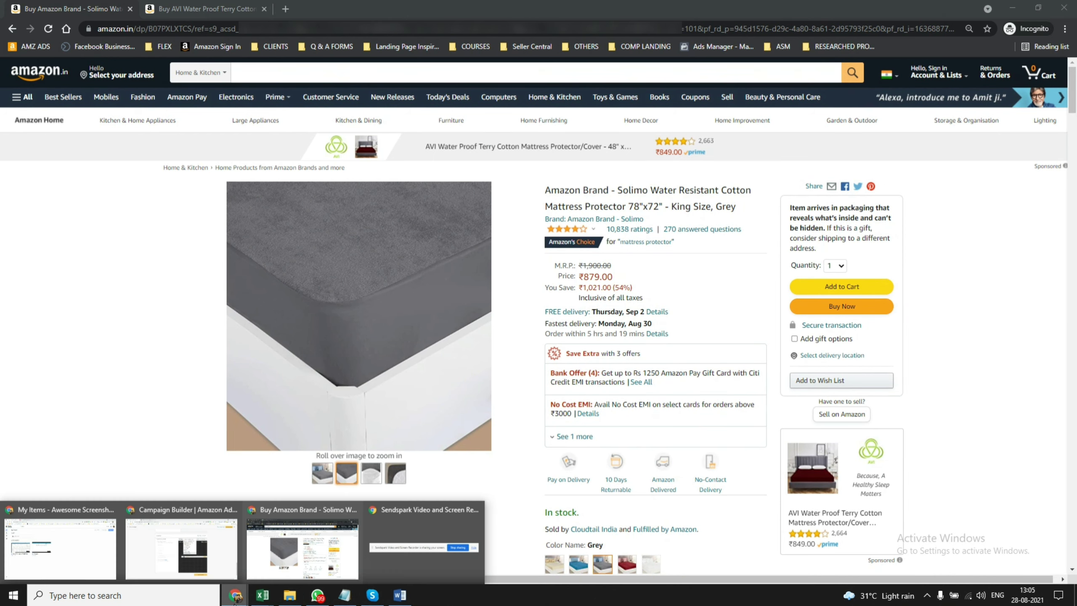
left_click(217, 562)
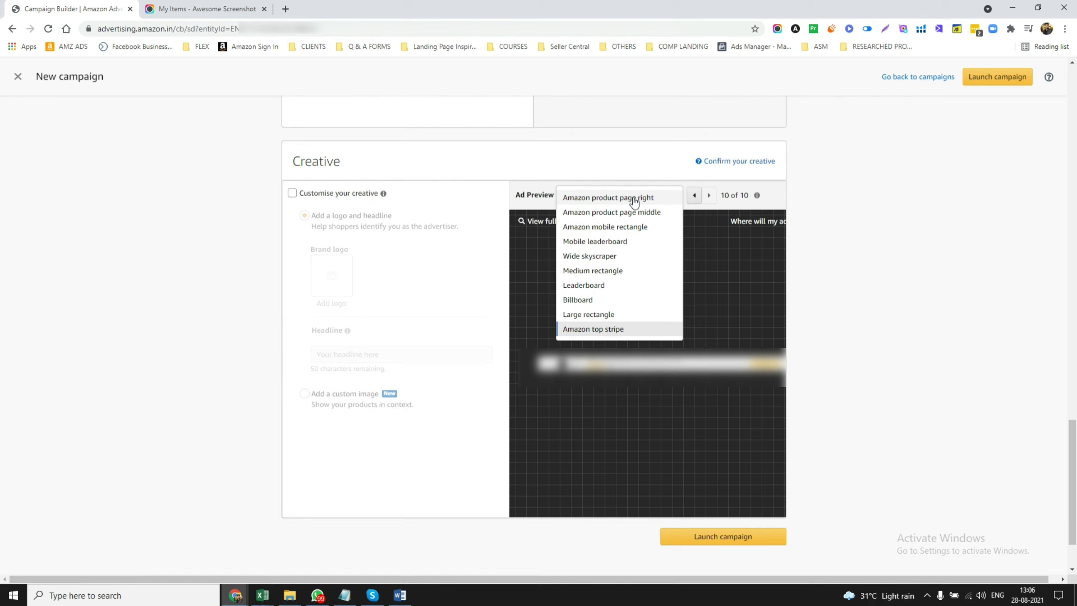
Step: Preview the creative in the Large rectangle, Billboard, Leaderboard and Medium rectangle ad formats
left_click(604, 314)
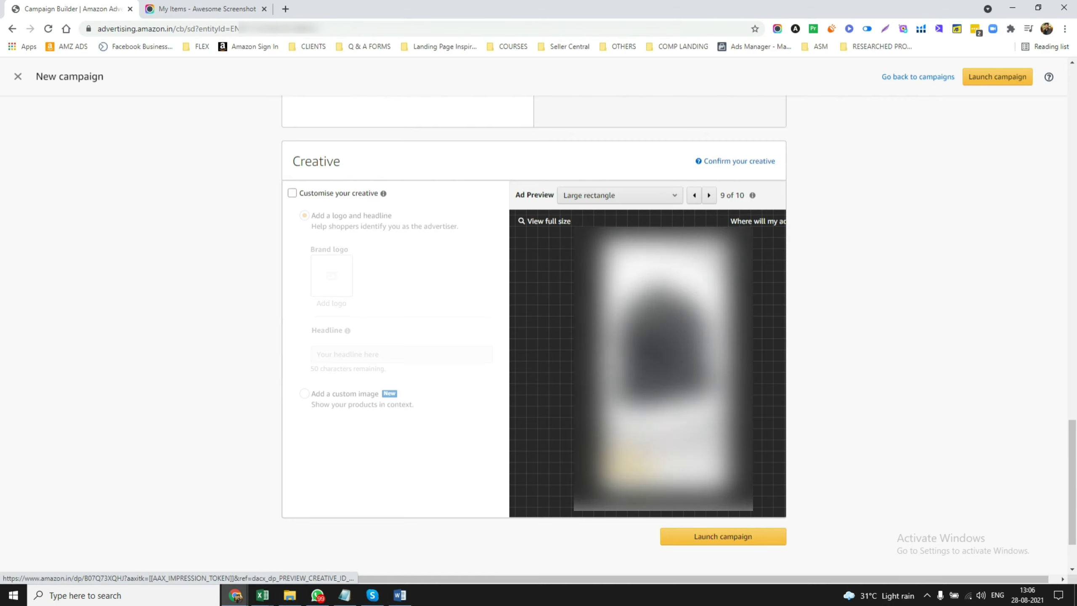
left_click(622, 195)
left_click(613, 301)
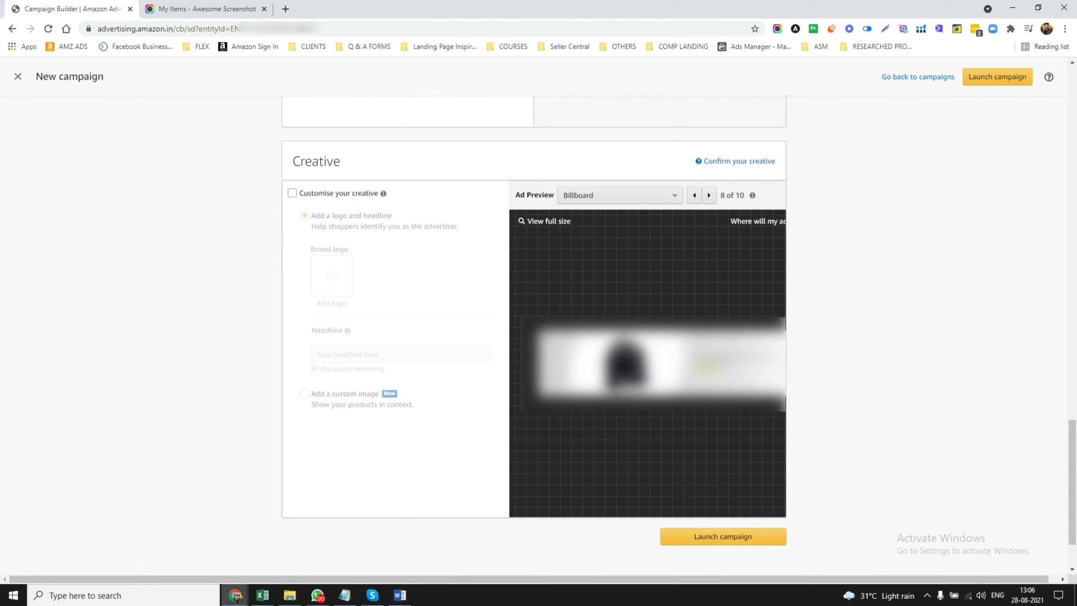
left_click(632, 199)
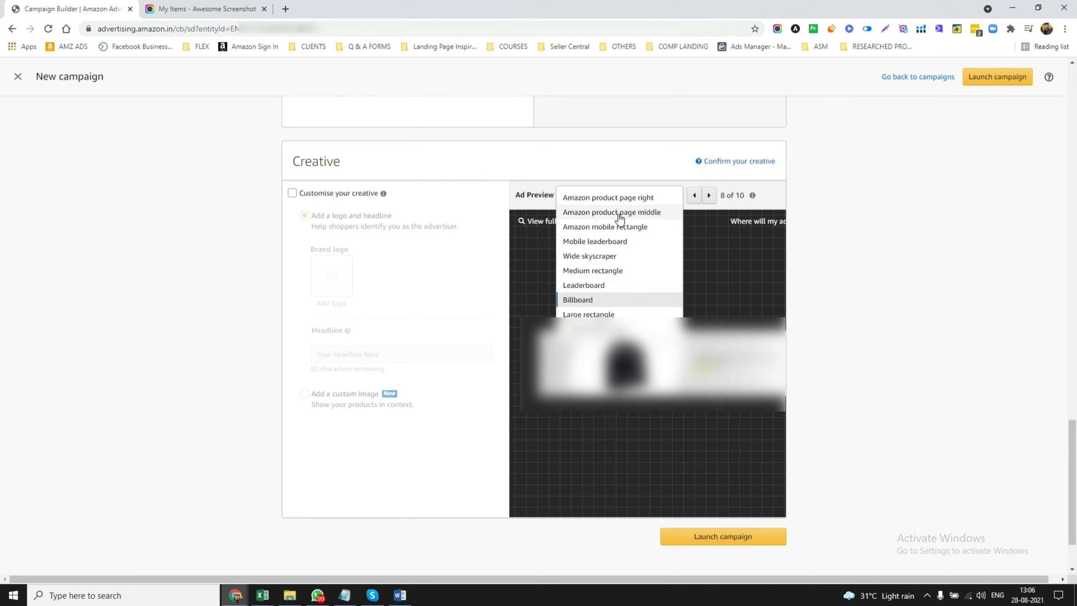
left_click(606, 286)
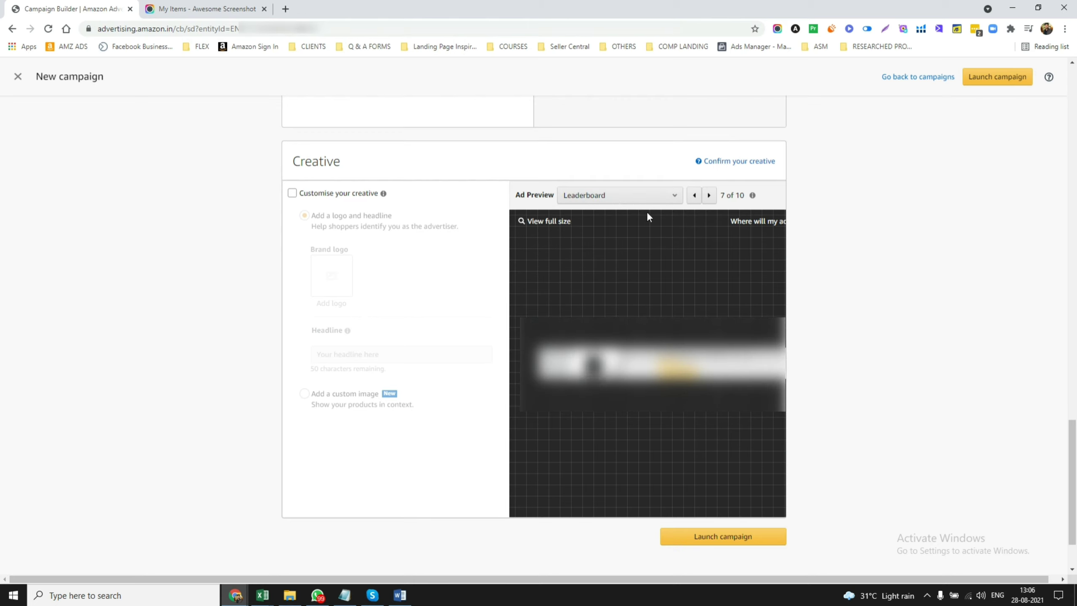
left_click(645, 200)
left_click(621, 269)
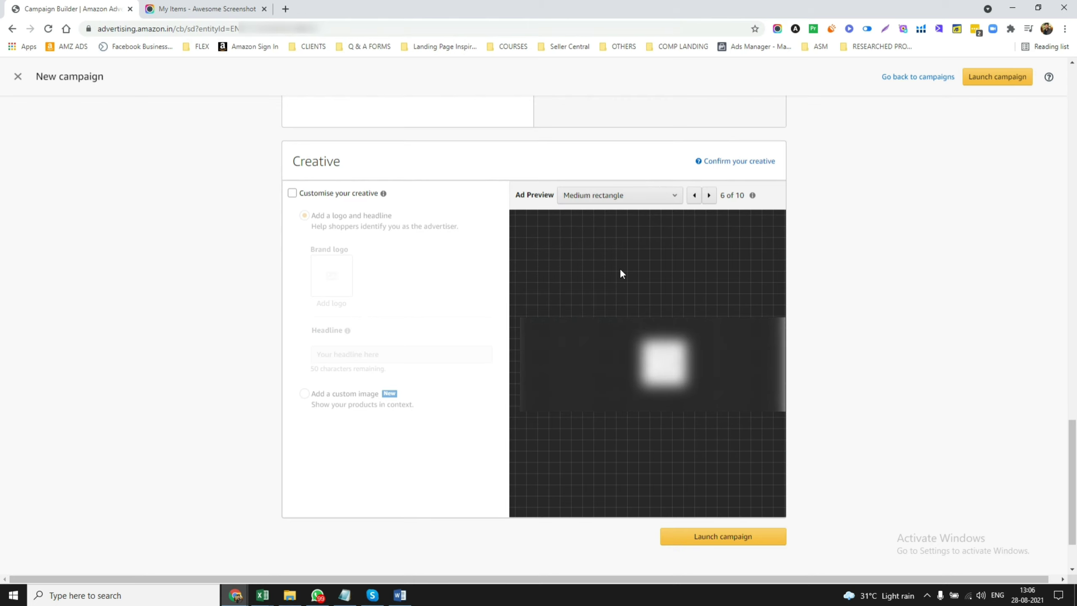
Step: Preview the creative in the Wide skyscraper, Mobile leaderboard, Amazon mobile rectangle and Amazon product page middle formats
left_click(619, 195)
left_click(598, 256)
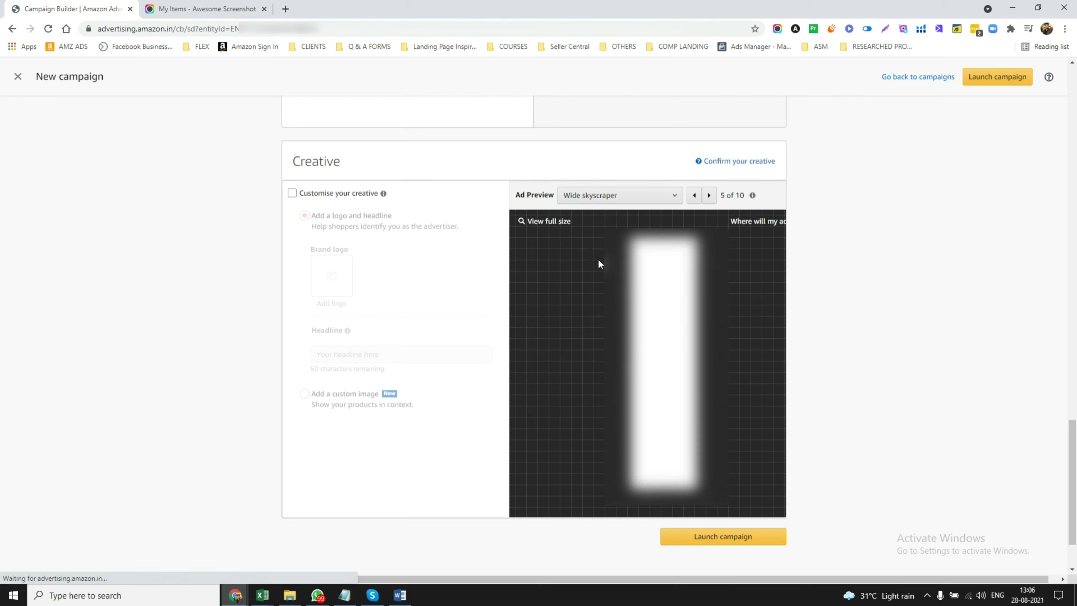
left_click(622, 195)
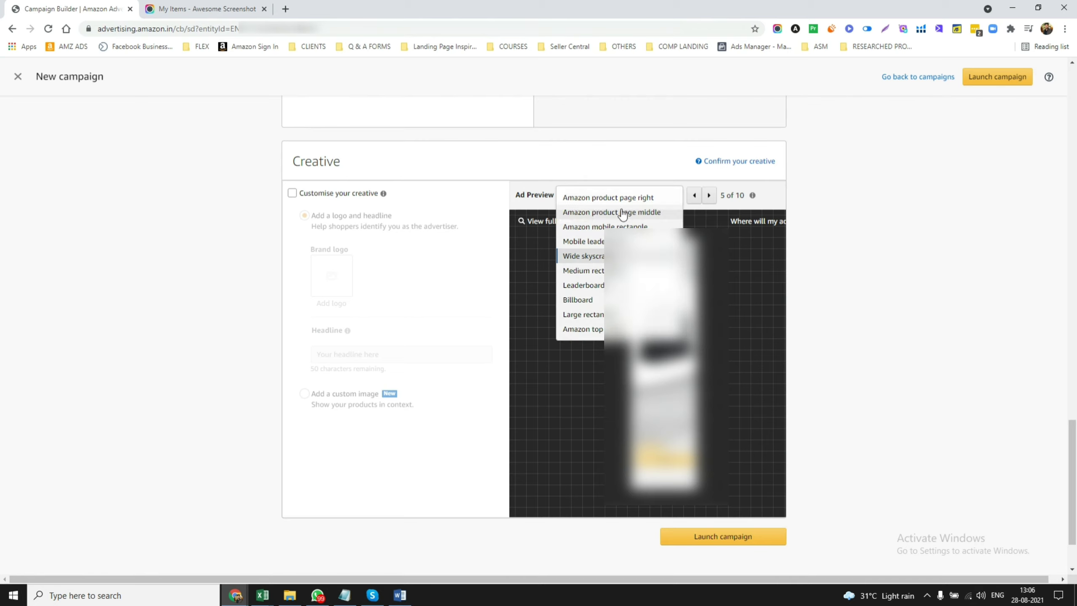
left_click(617, 243)
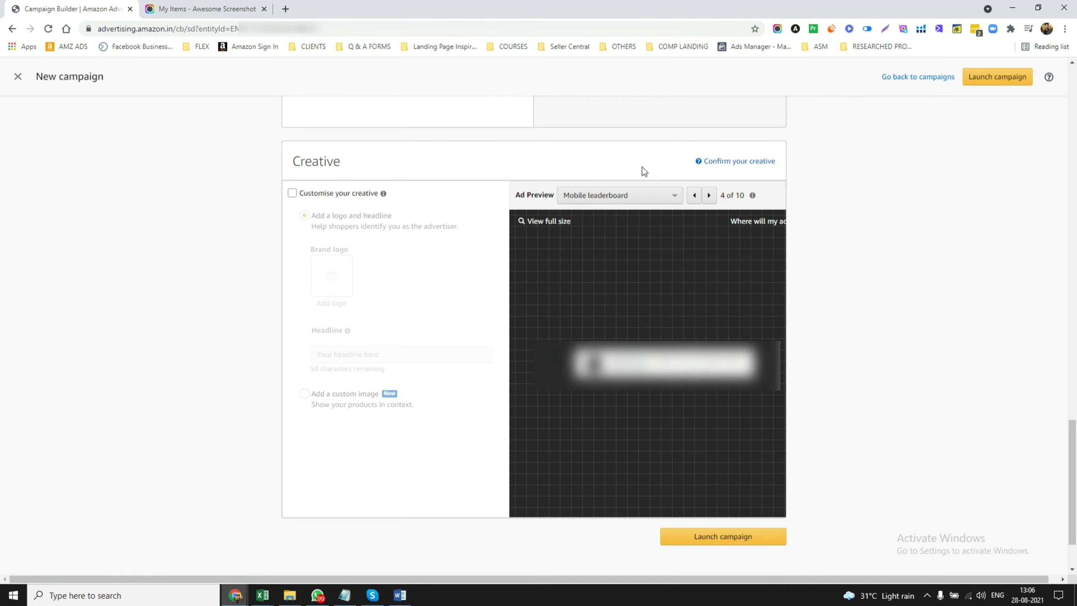
left_click(640, 195)
left_click(630, 228)
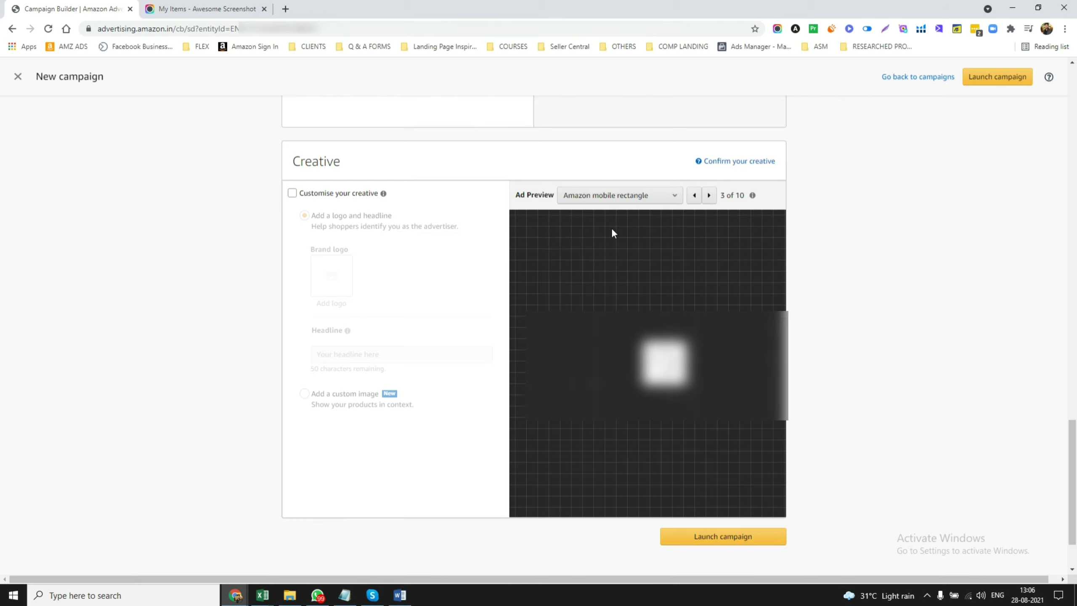
left_click(636, 196)
left_click(639, 213)
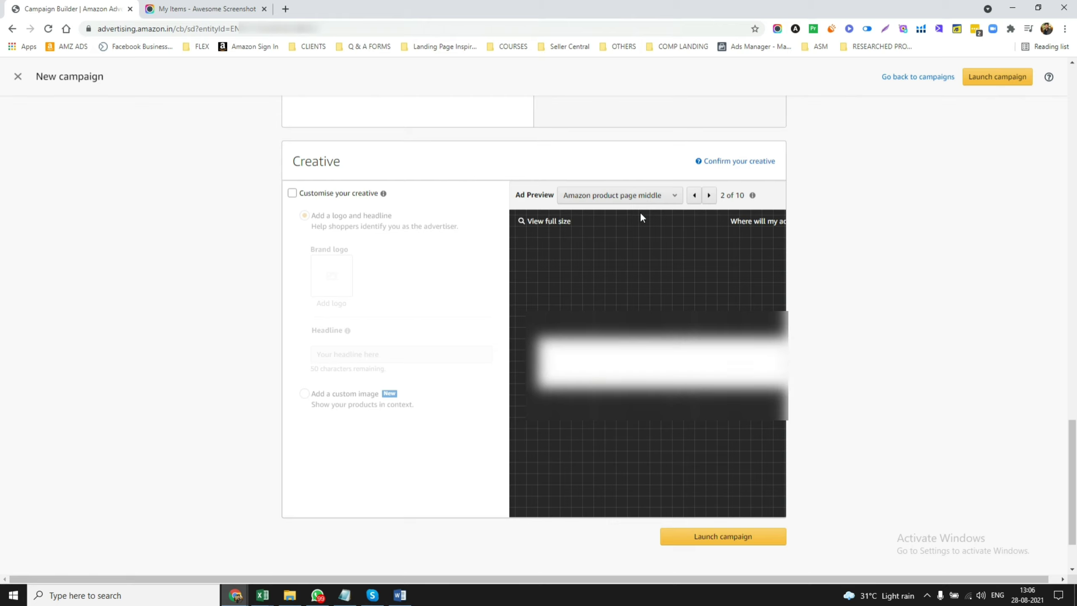
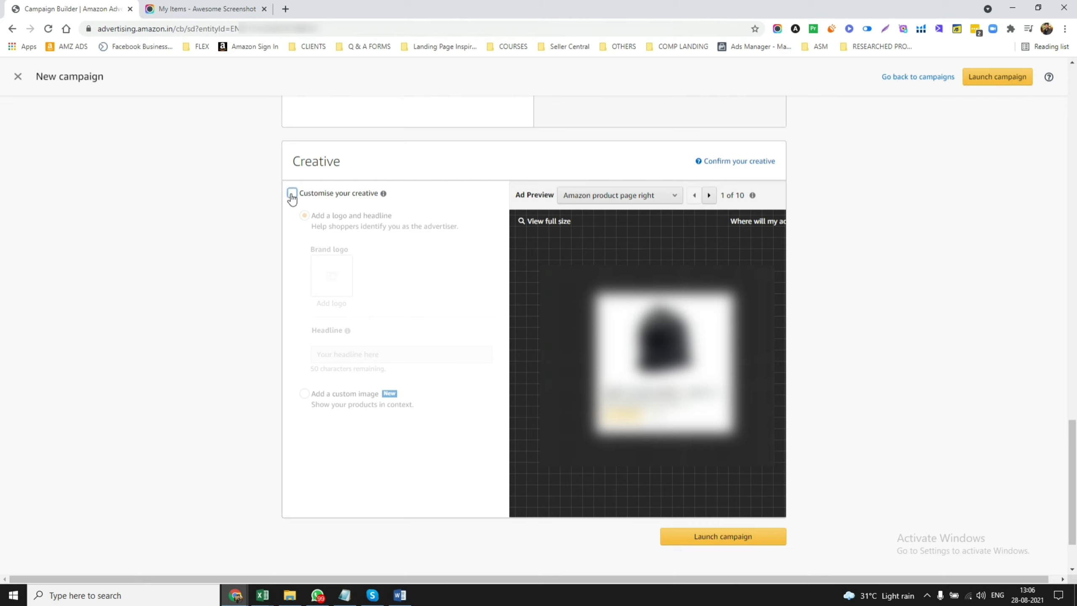
Step: Turn on creative customisation, look at the custom image option, and select adding a logo and headline
left_click(293, 193)
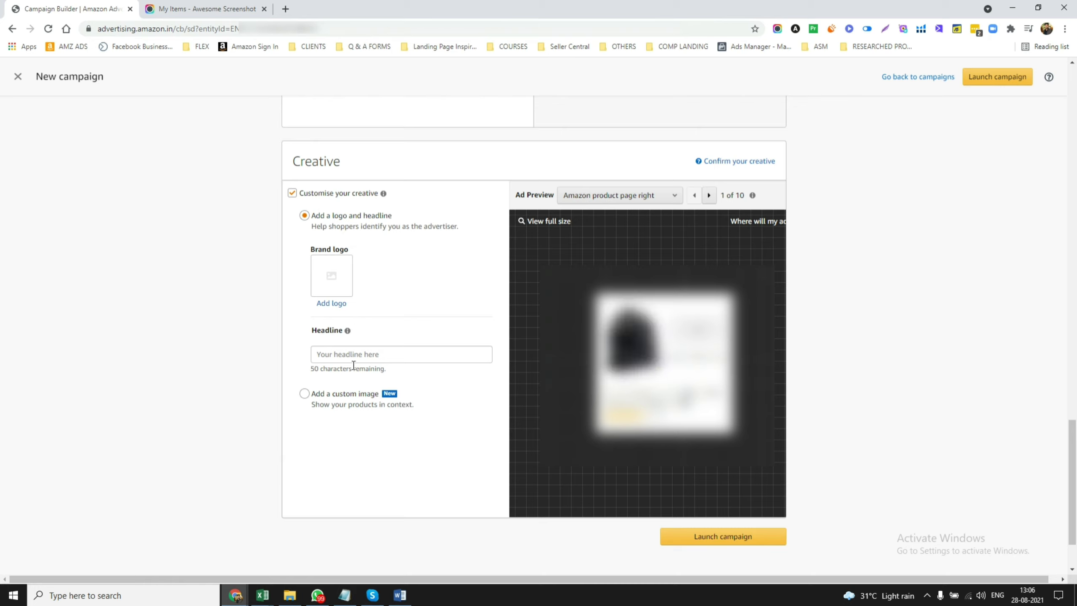
left_click(355, 406)
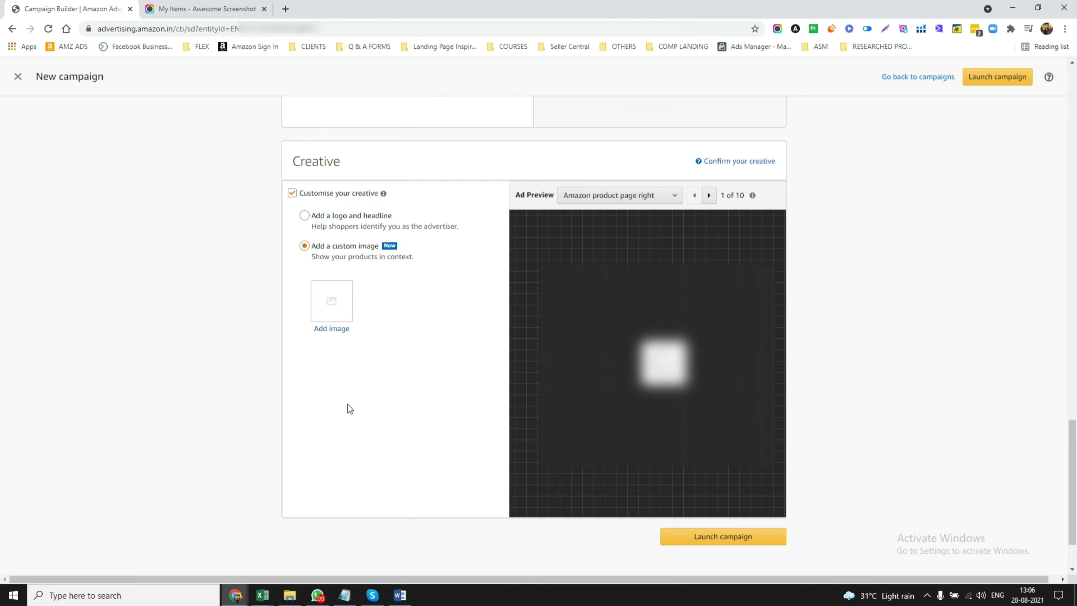
left_click(330, 217)
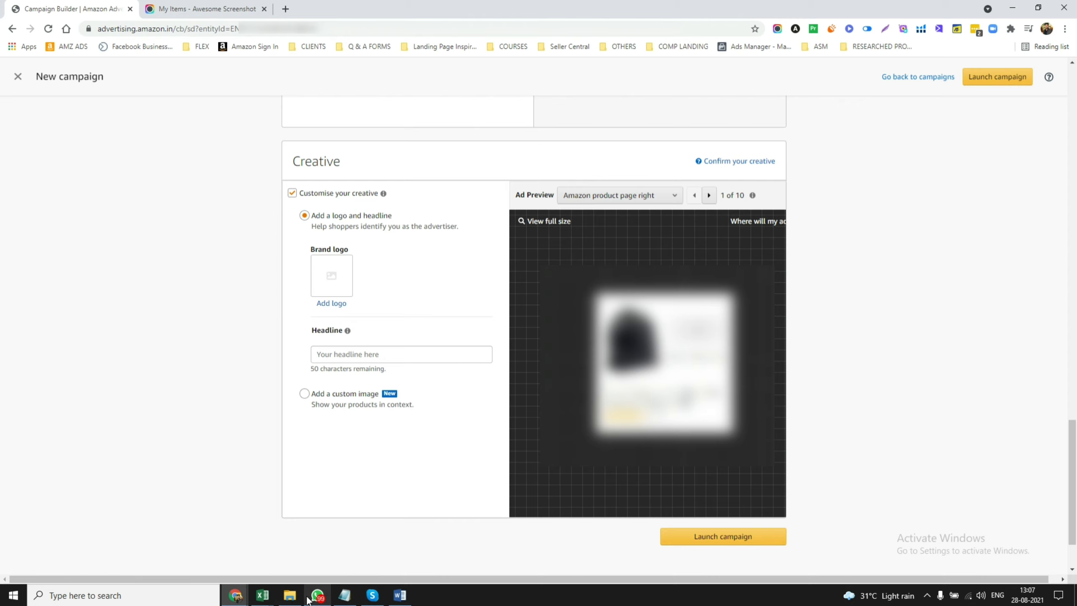
mouse_move(236, 595)
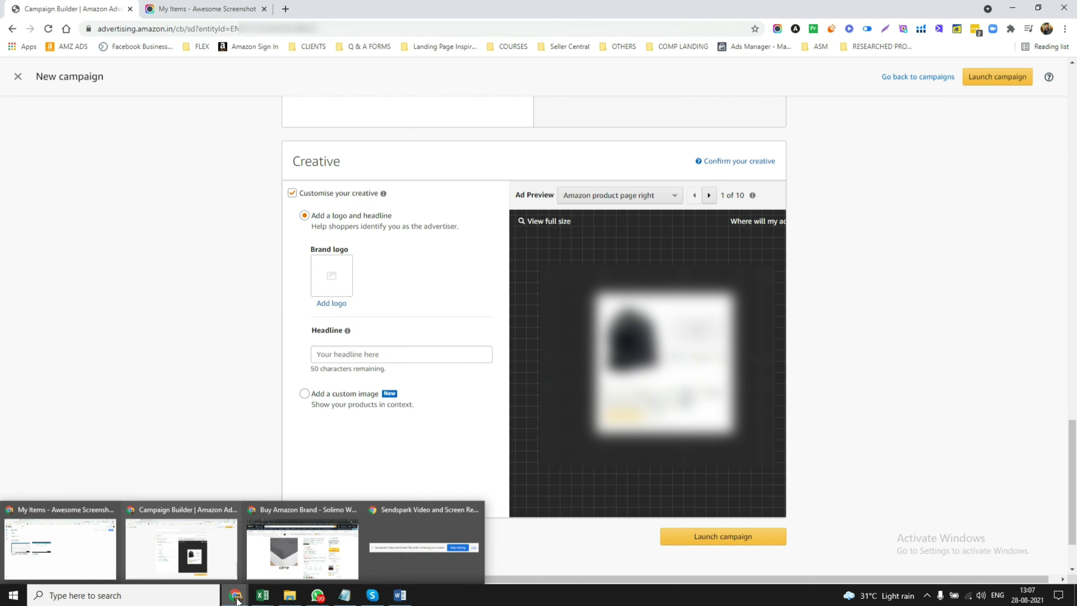
left_click(430, 557)
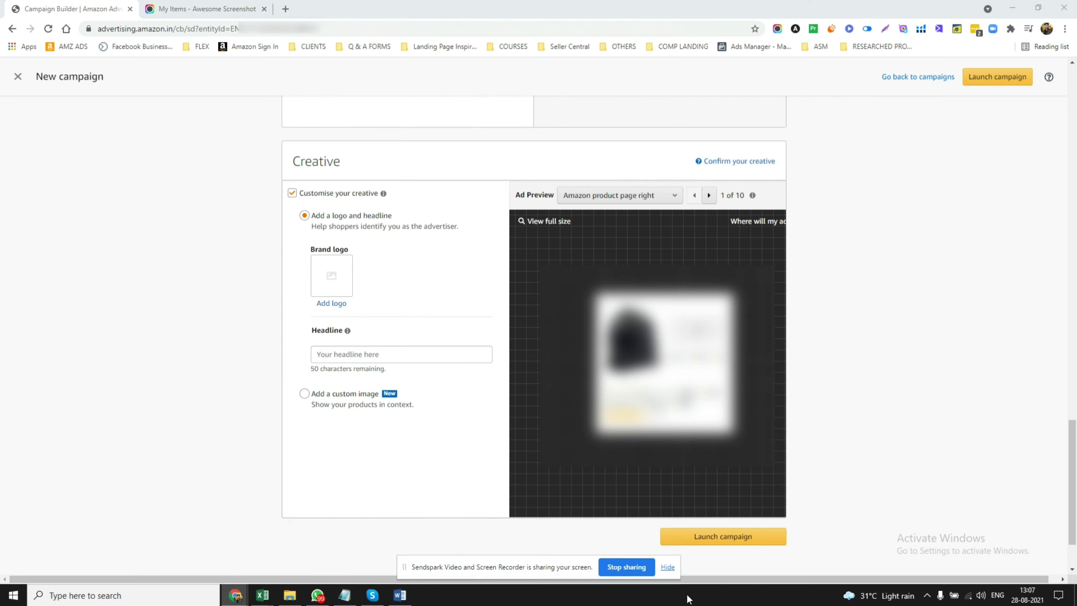
left_click(668, 567)
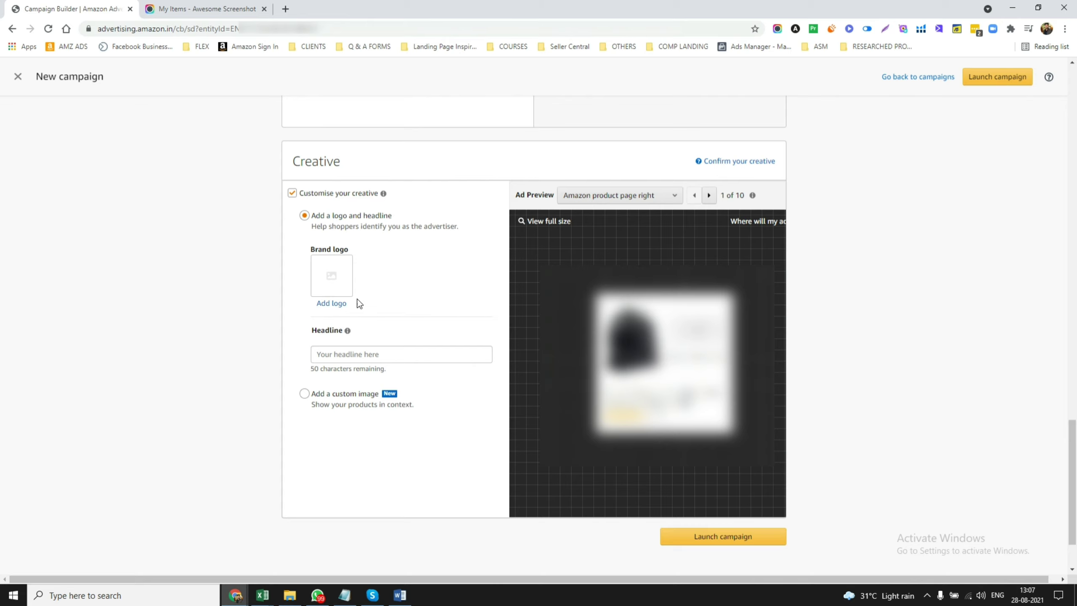
Step: Open the brand logo upload, leave the file chooser without picking a file, and review the minimum logo dimensions
left_click(330, 304)
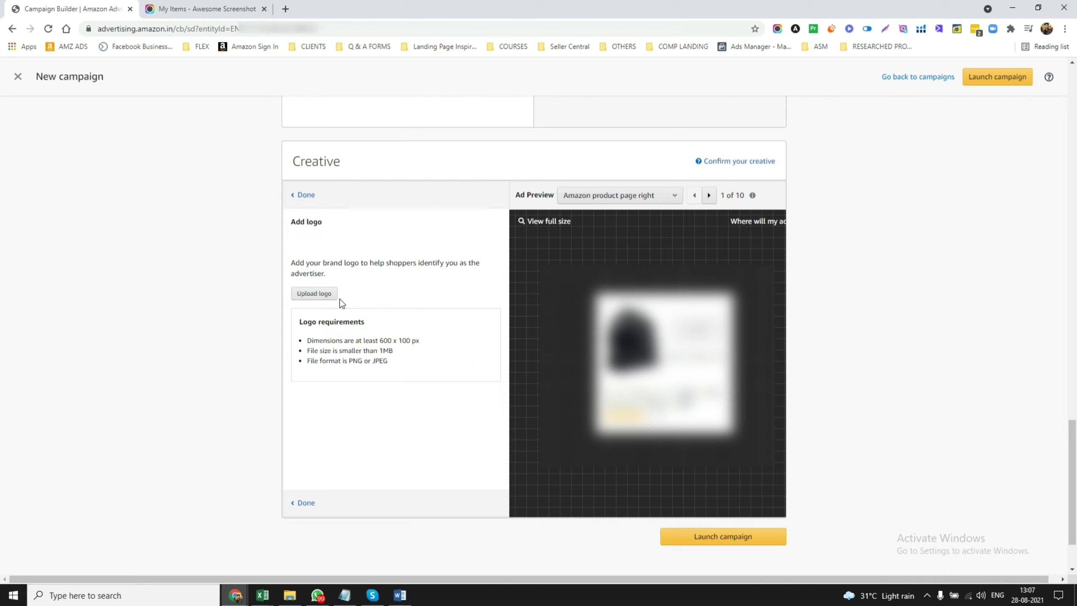
left_click(315, 294)
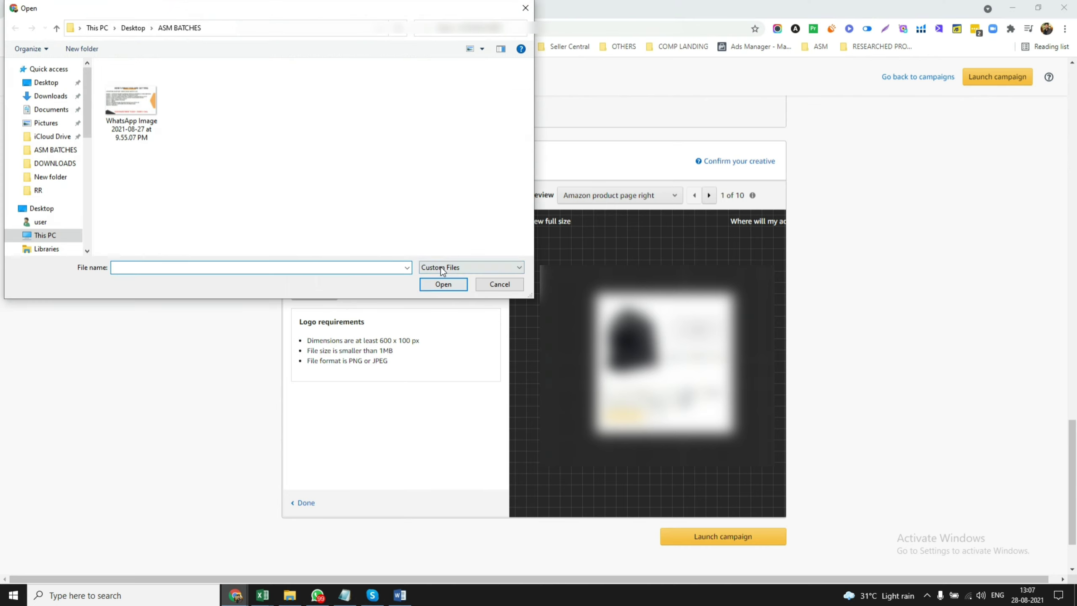
left_click(499, 284)
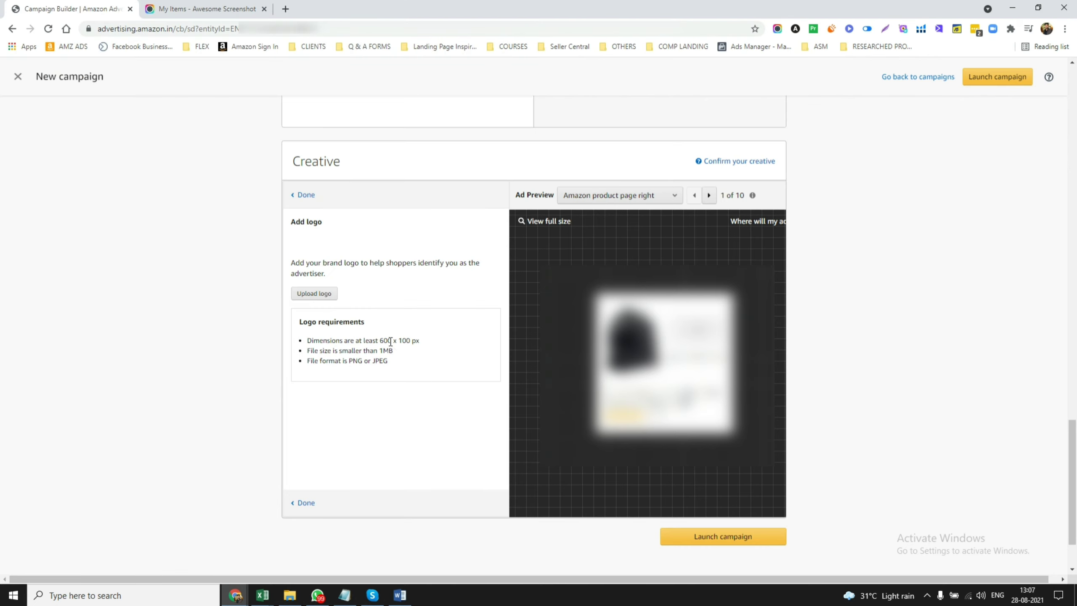
left_click_drag(381, 341, 418, 343)
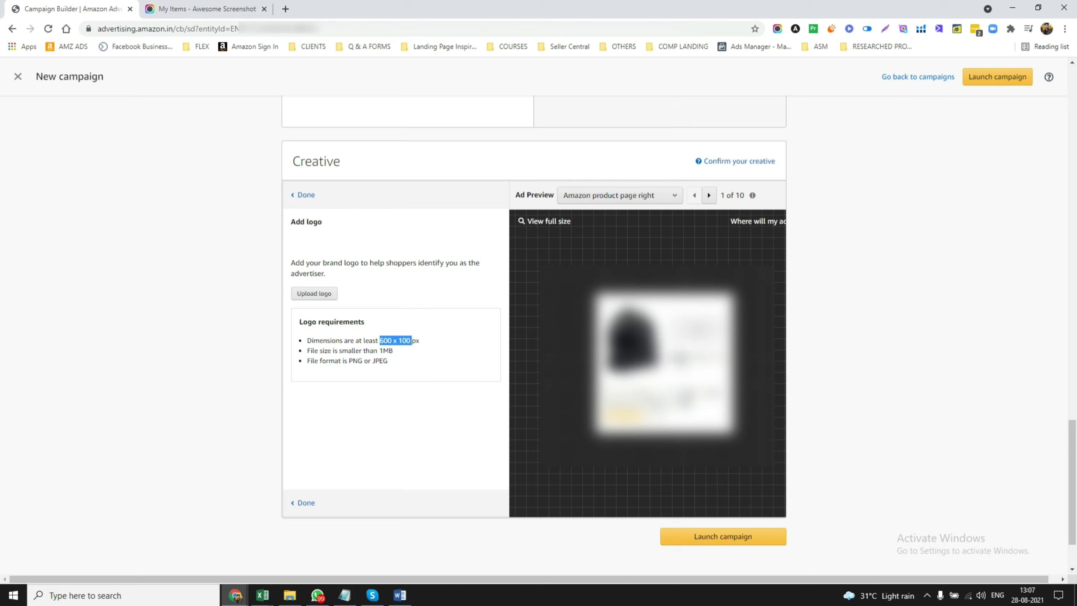
Step: Switch to the Solimo product page to examine the sponsored AVI ad below the buy box, and return to the campaign builder
left_click(235, 595)
left_click(313, 557)
scroll(801, 275, "down", 4)
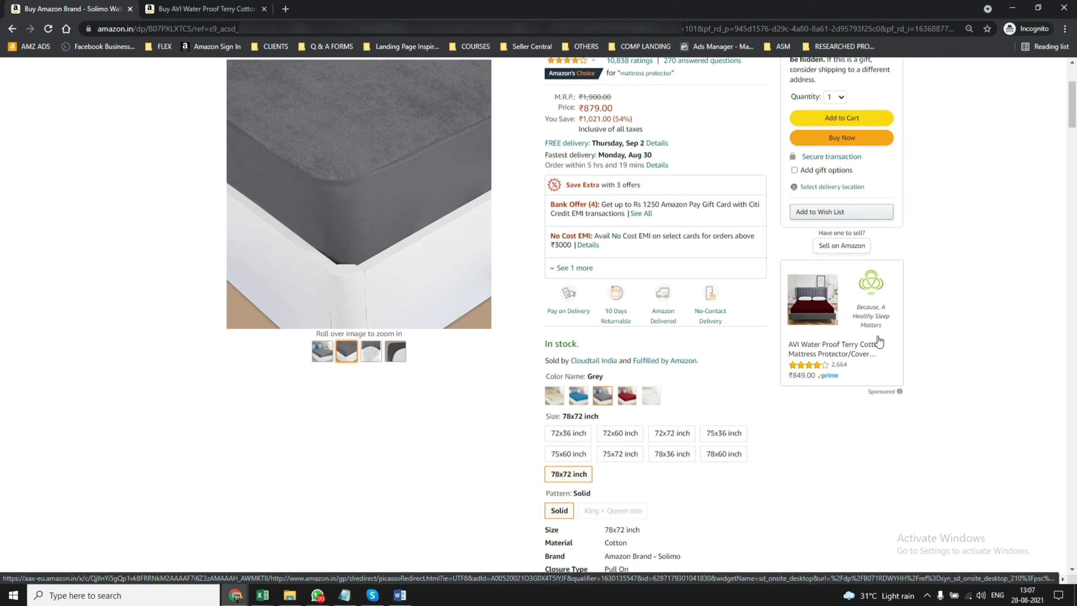
left_click(235, 595)
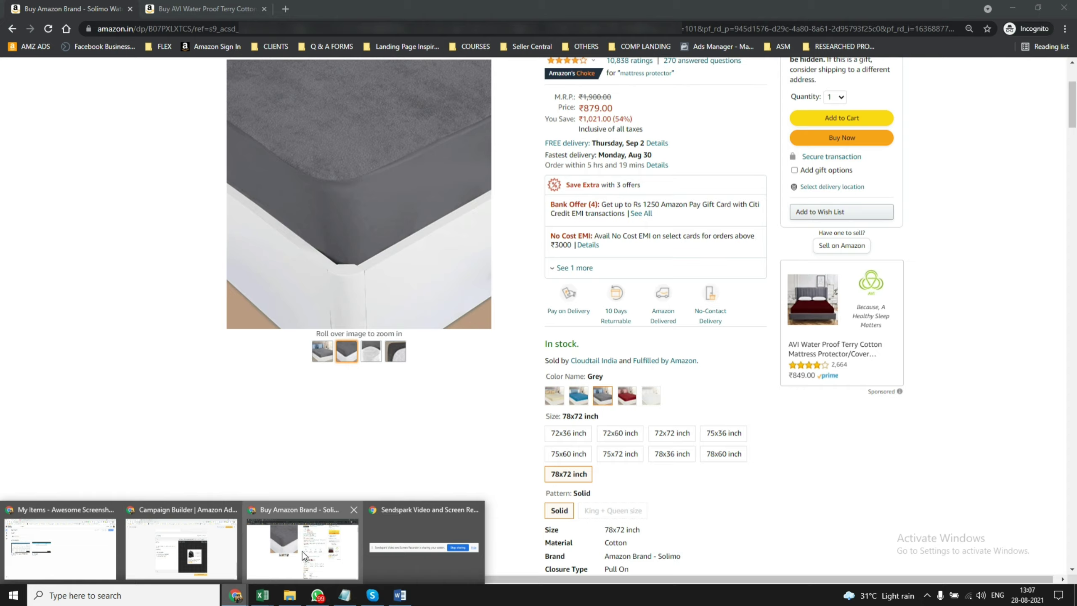
left_click(182, 547)
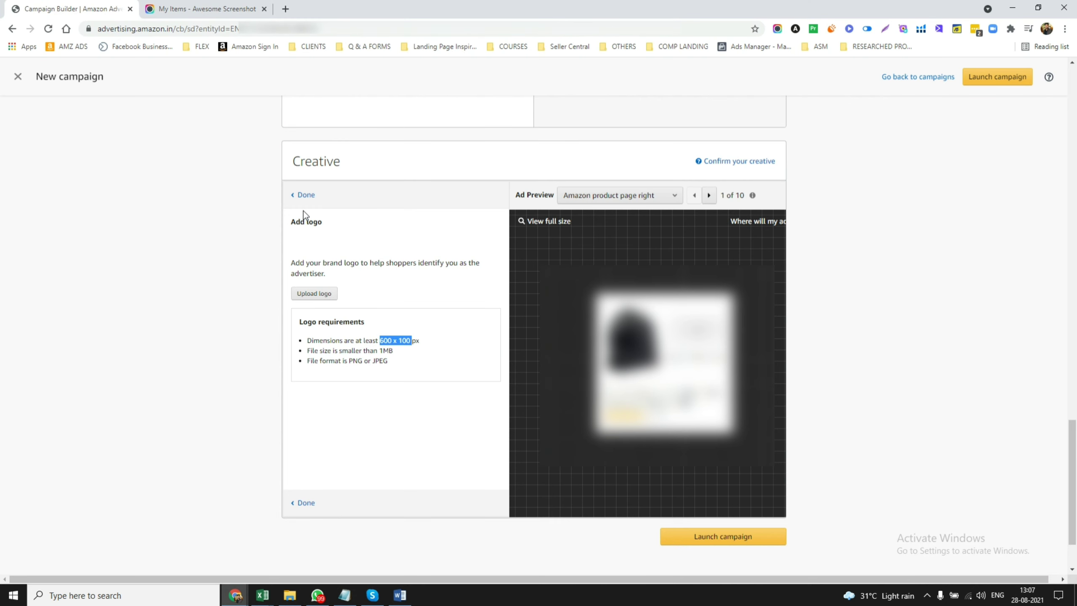
Step: Close the logo upload pane and set the creative's headline to "Multivitamin and Mineral Gummies for Kids"
left_click(305, 195)
left_click(336, 353)
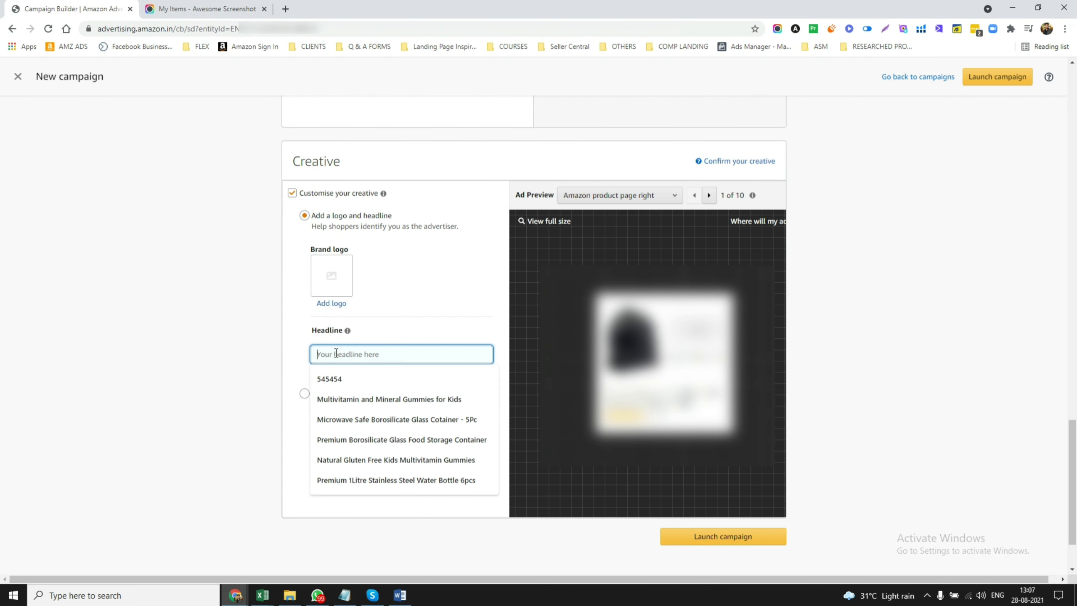
left_click(462, 334)
left_click(447, 358)
key("Down")
key("Down")
key("Return")
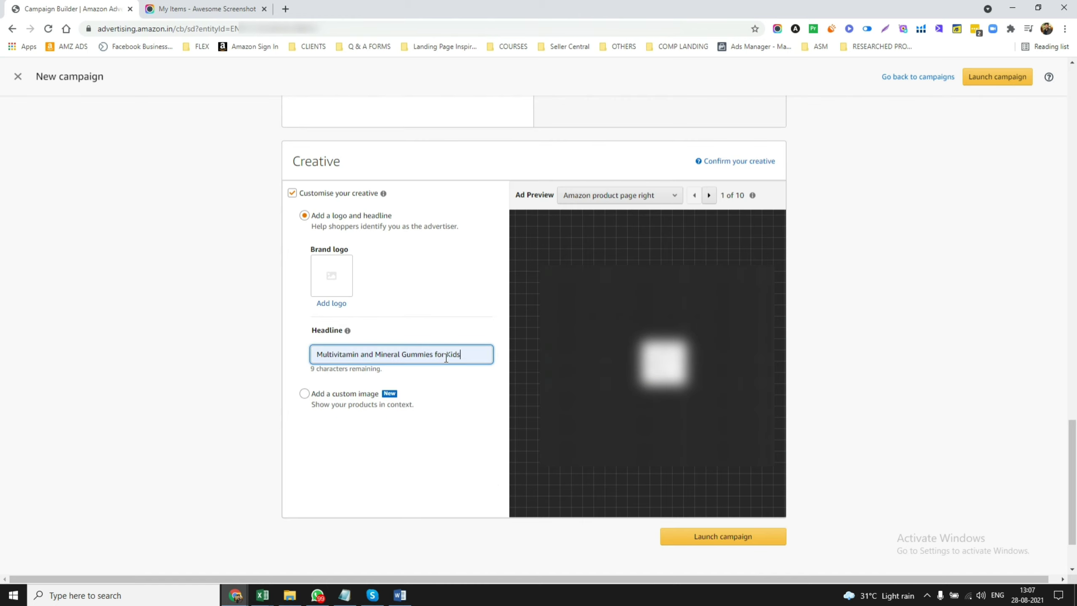
left_click(450, 313)
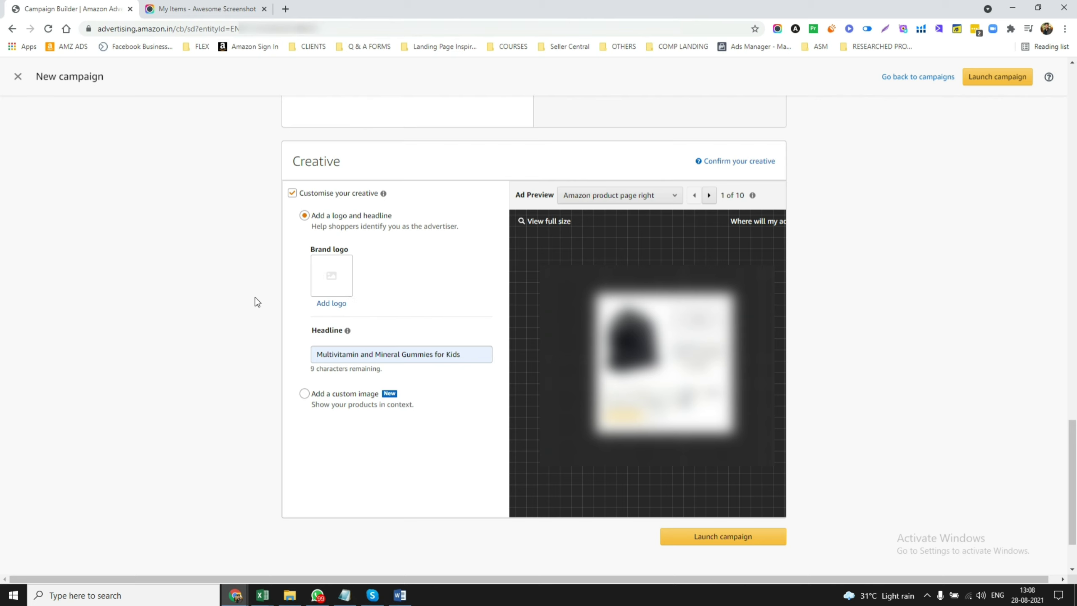
Step: Examine the logo and headline of the sponsored AVI ad on the Solimo product page and return to the campaign's creative
mouse_move(236, 595)
left_click(320, 543)
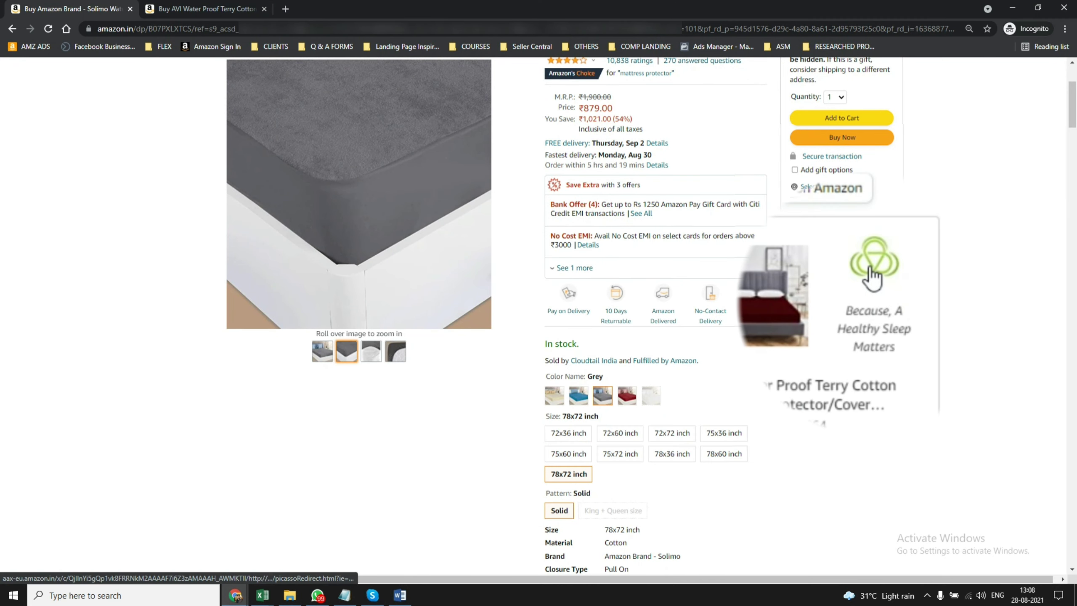
mouse_move(236, 595)
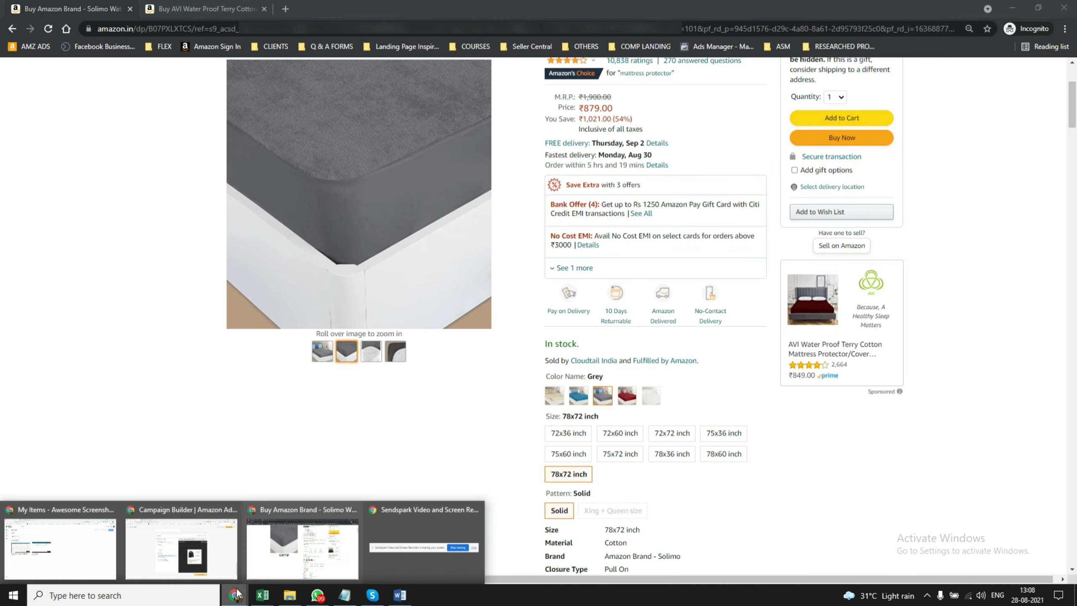
left_click(197, 549)
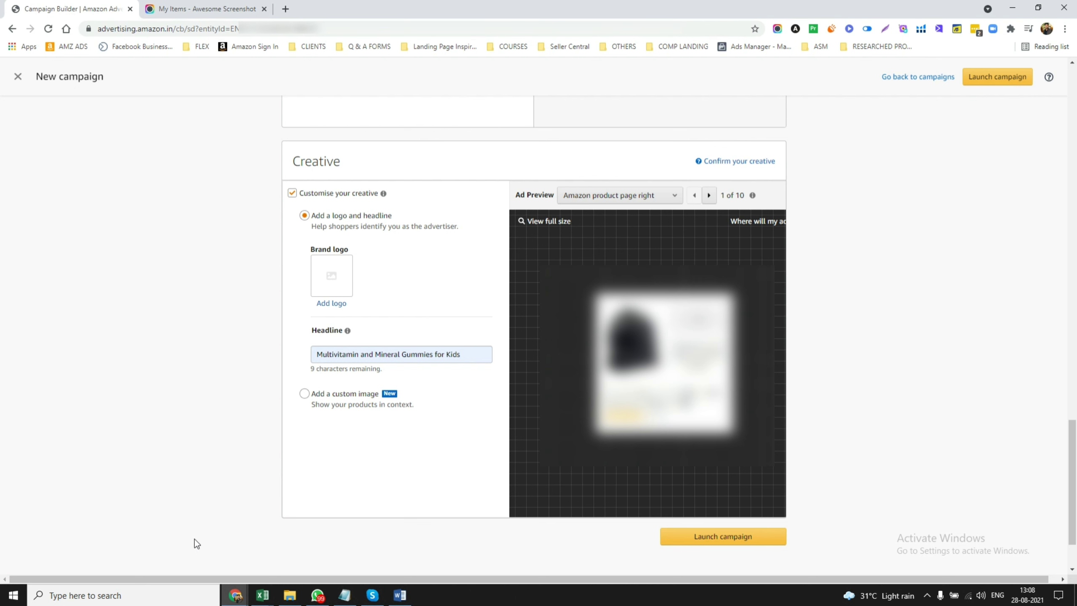
Step: Switch the creative to a custom image and open its image upload pane to review the image size and format requirements
left_click(305, 394)
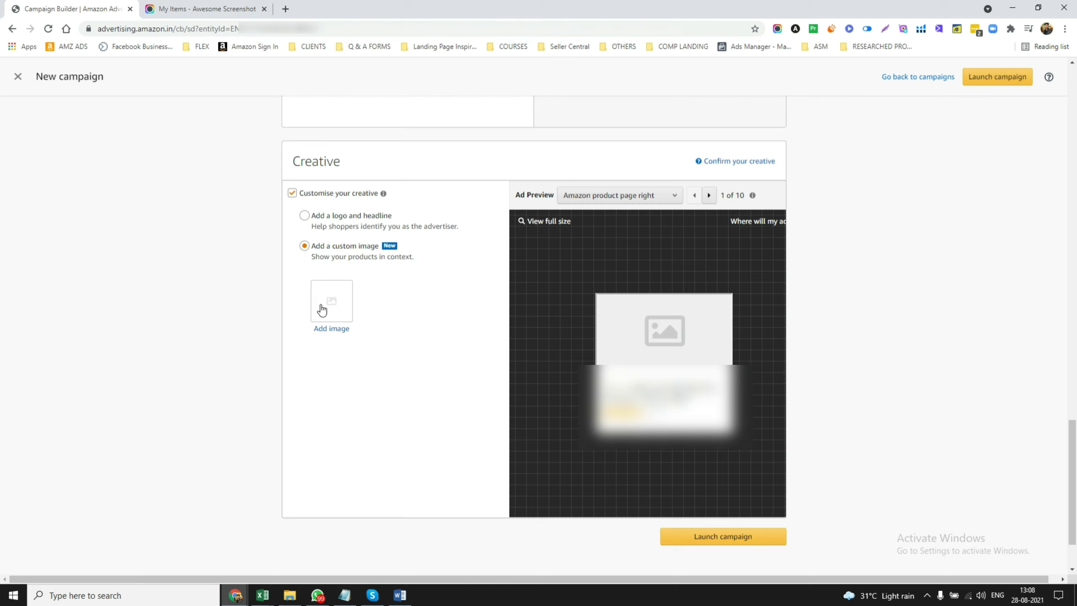
left_click(331, 329)
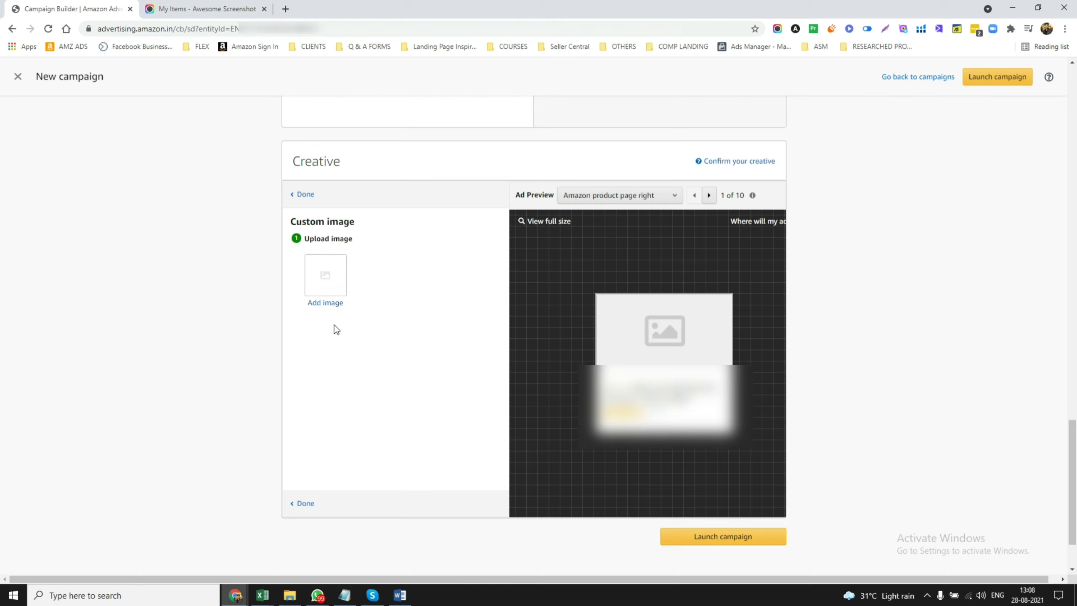
left_click(333, 302)
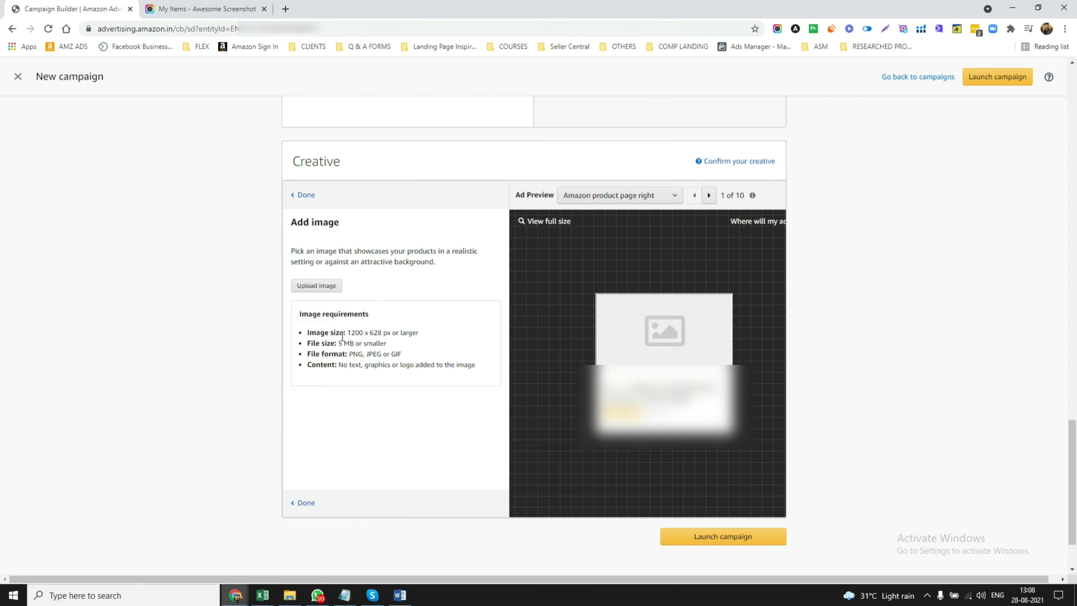
left_click_drag(348, 332, 444, 337)
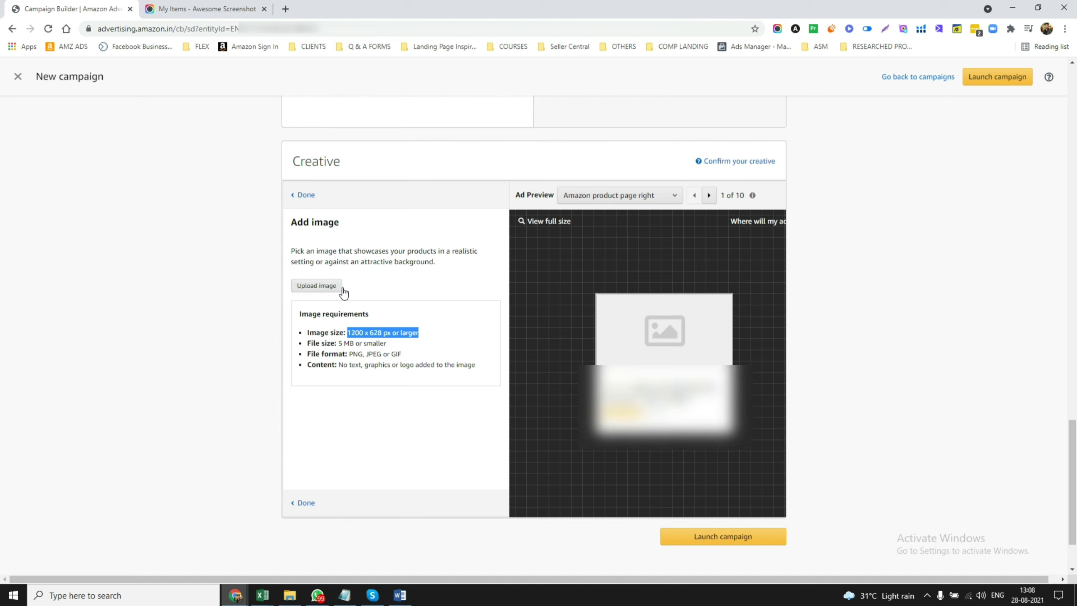
left_click(357, 353)
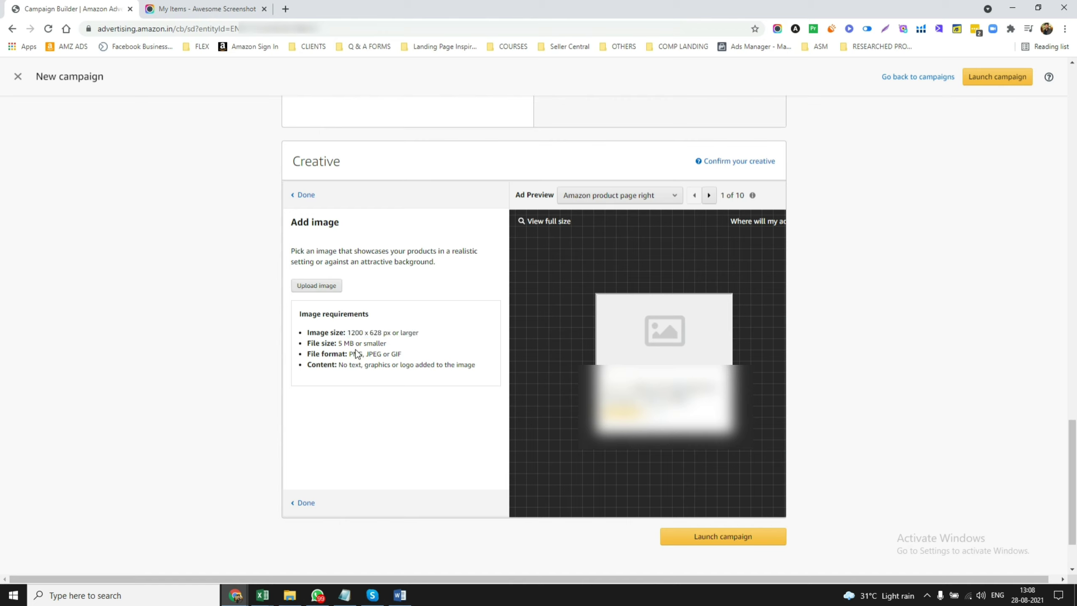
Step: Highlight the 1200 x 628 image size requirement and switch to the Solimo product page to examine its sponsored placements, down to the Wakeup mattress banner
left_click_drag(348, 333, 369, 336)
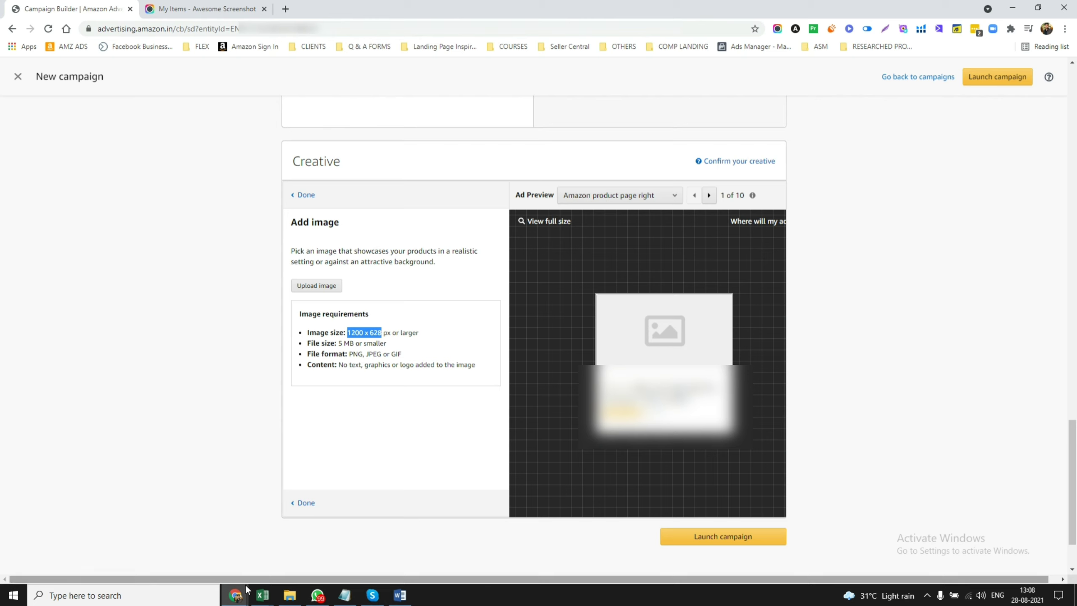
mouse_move(235, 595)
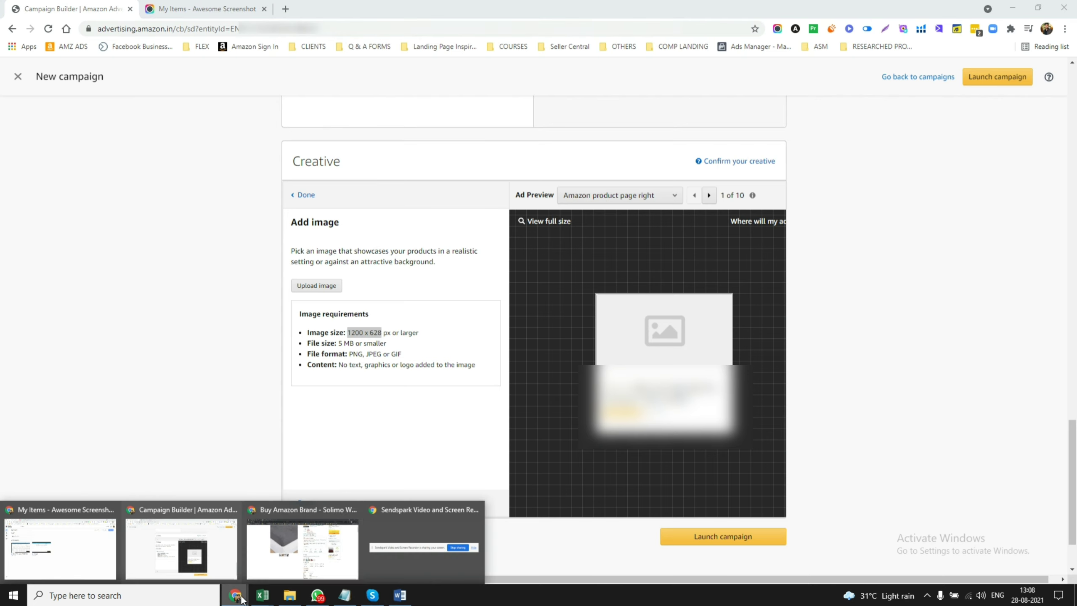
left_click(248, 522)
scroll(801, 385, "down", 10)
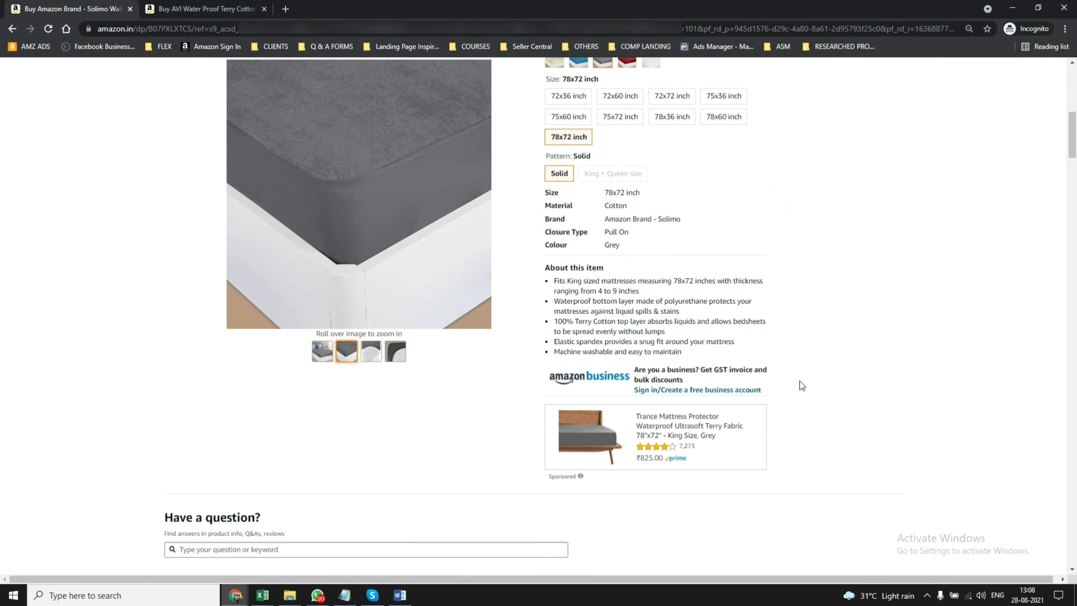
scroll(777, 374, "up", 4)
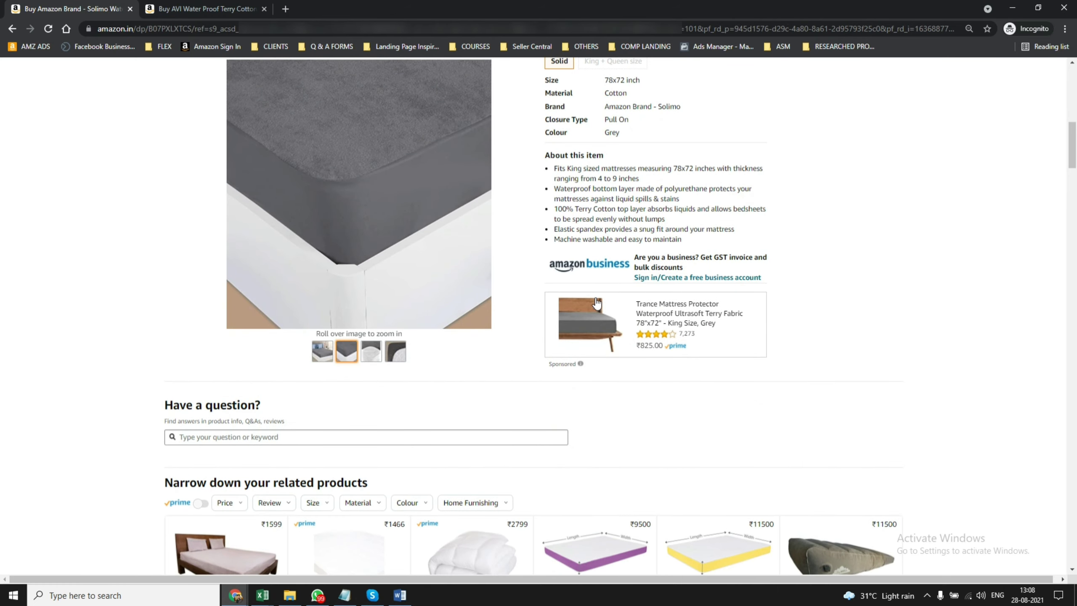
scroll(602, 335, "down", 7)
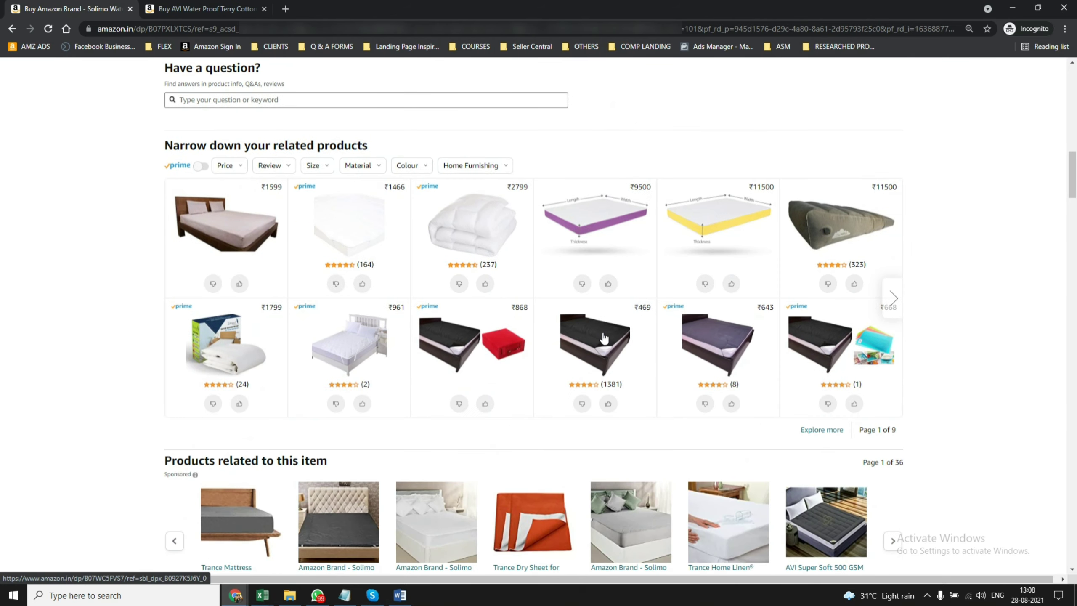
scroll(609, 338, "up", 14)
scroll(591, 358, "down", 8)
scroll(591, 358, "down", 20)
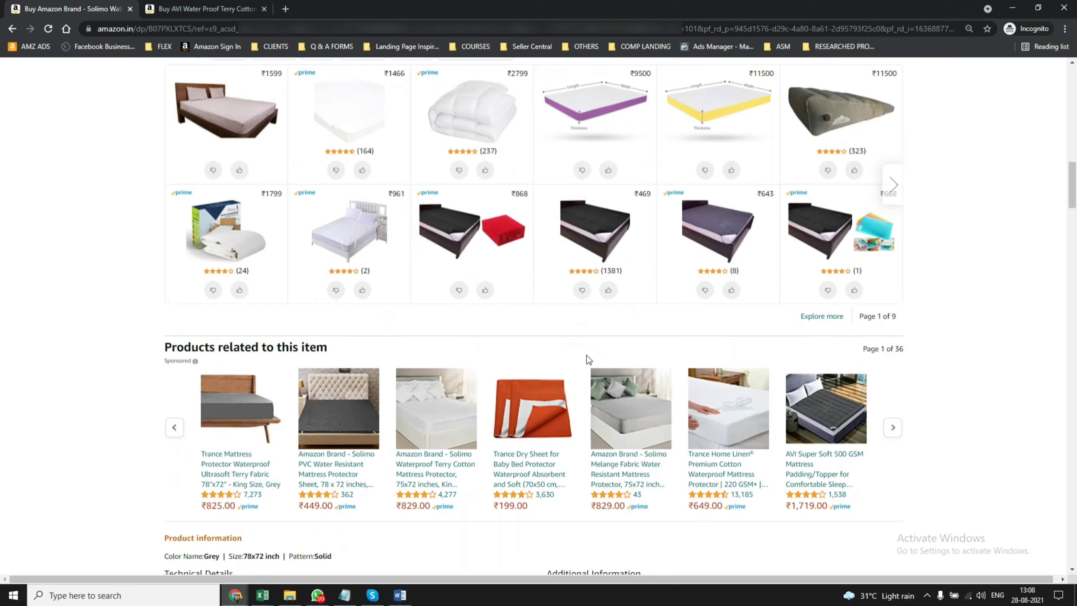
scroll(422, 317, "down", 7)
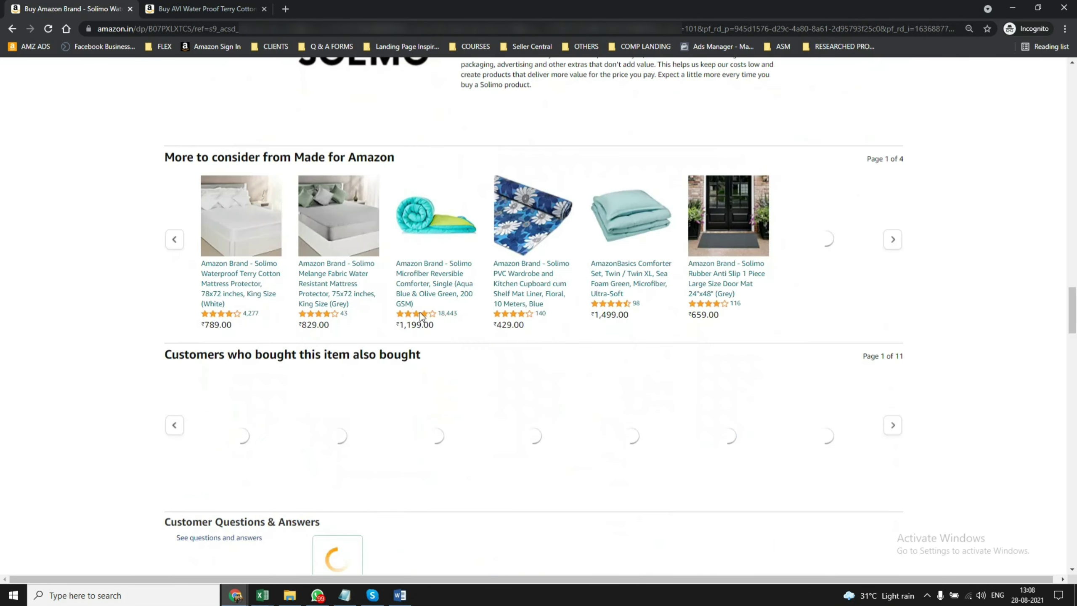
scroll(421, 317, "down", 5)
scroll(421, 317, "down", 6)
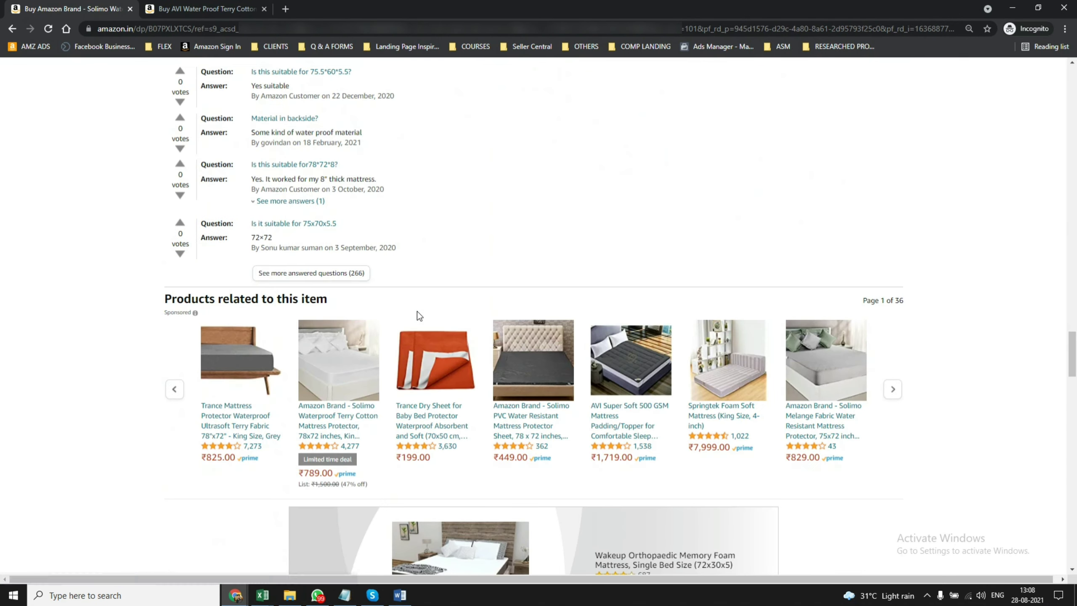
scroll(418, 311, "down", 6)
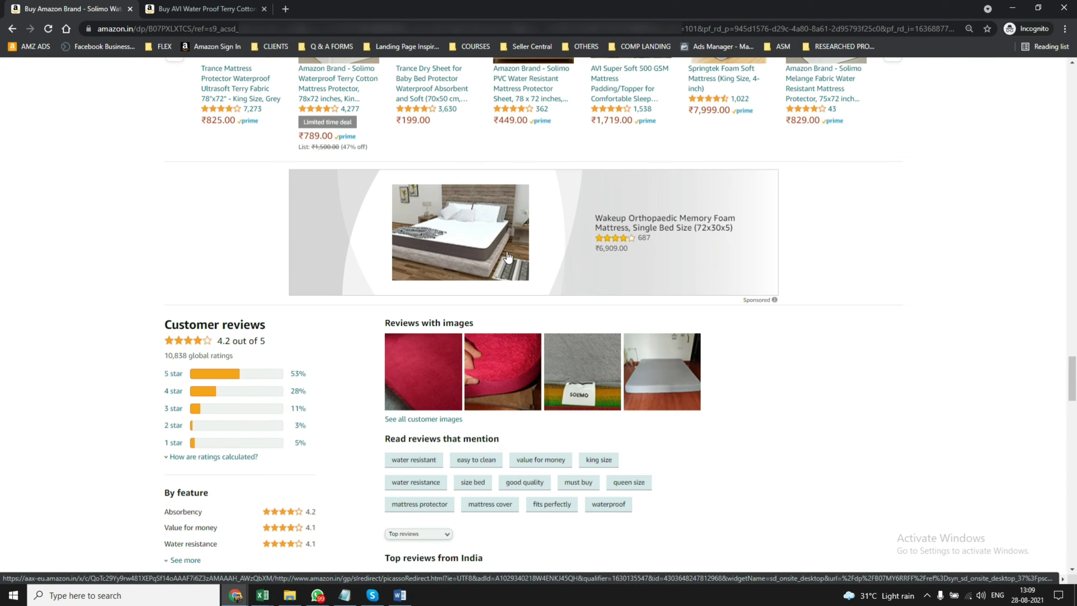
Step: Follow the sponsored AVI ad on the Solimo page to its product page, go back, and return to the campaign builder
scroll(991, 254, "up", 20)
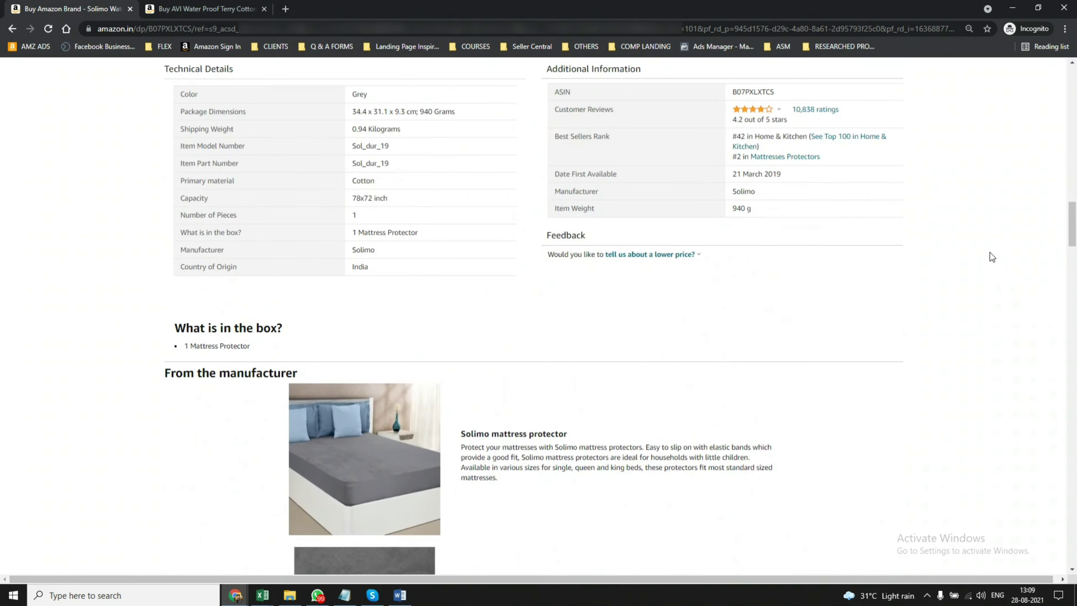
scroll(915, 229, "up", 20)
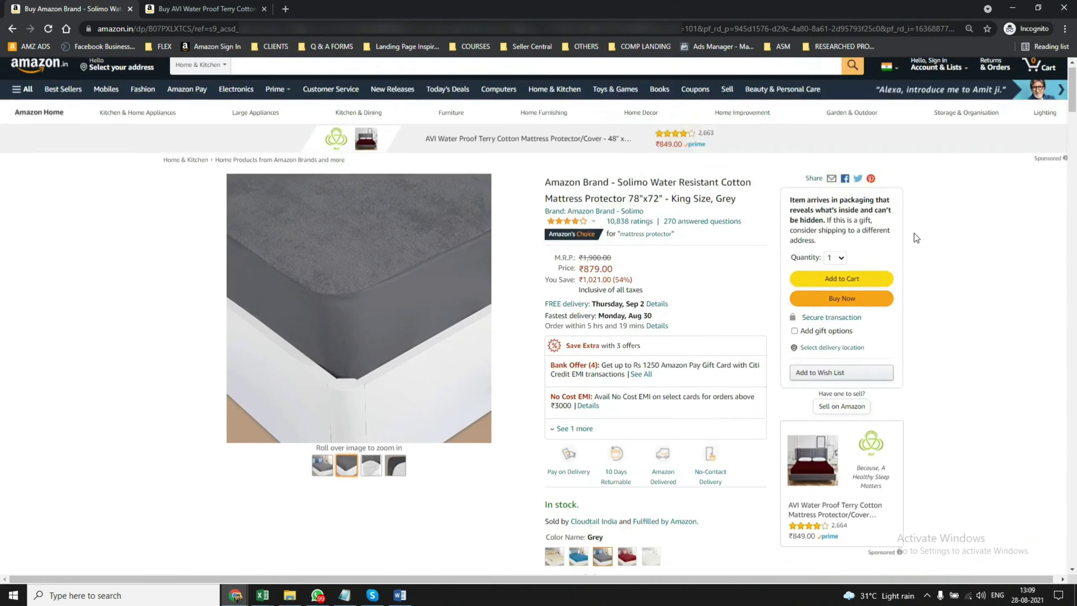
scroll(913, 238, "down", 4)
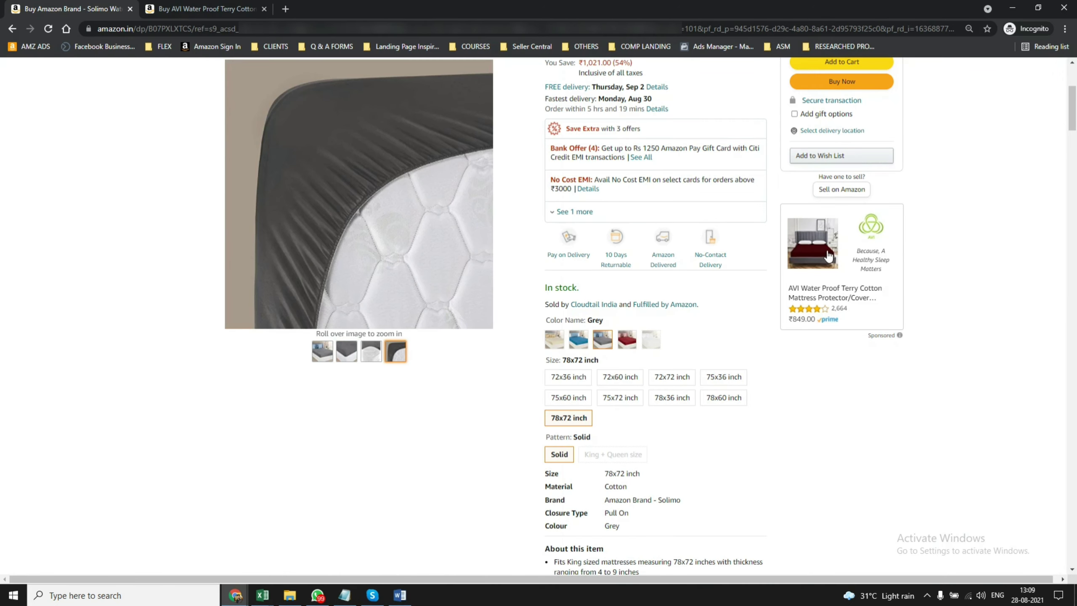
left_click(827, 254)
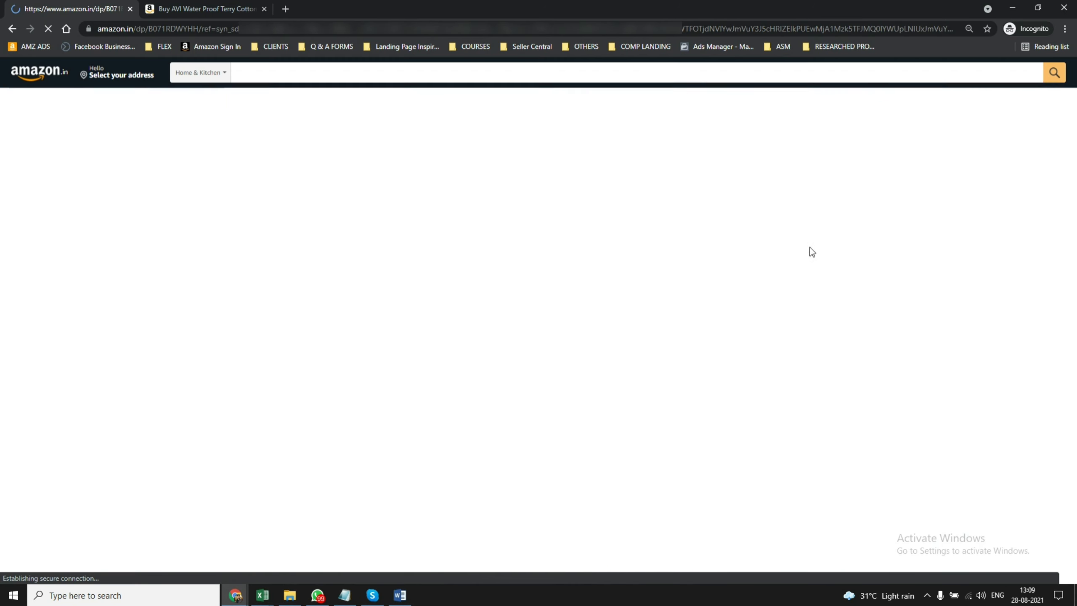
mouse_move(332, 276)
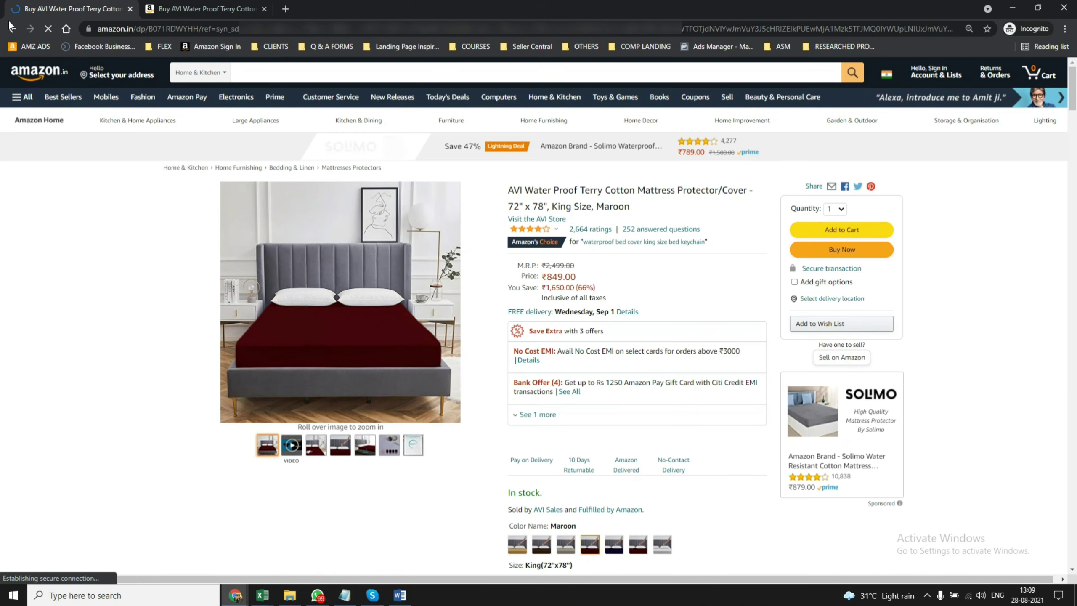
left_click(11, 28)
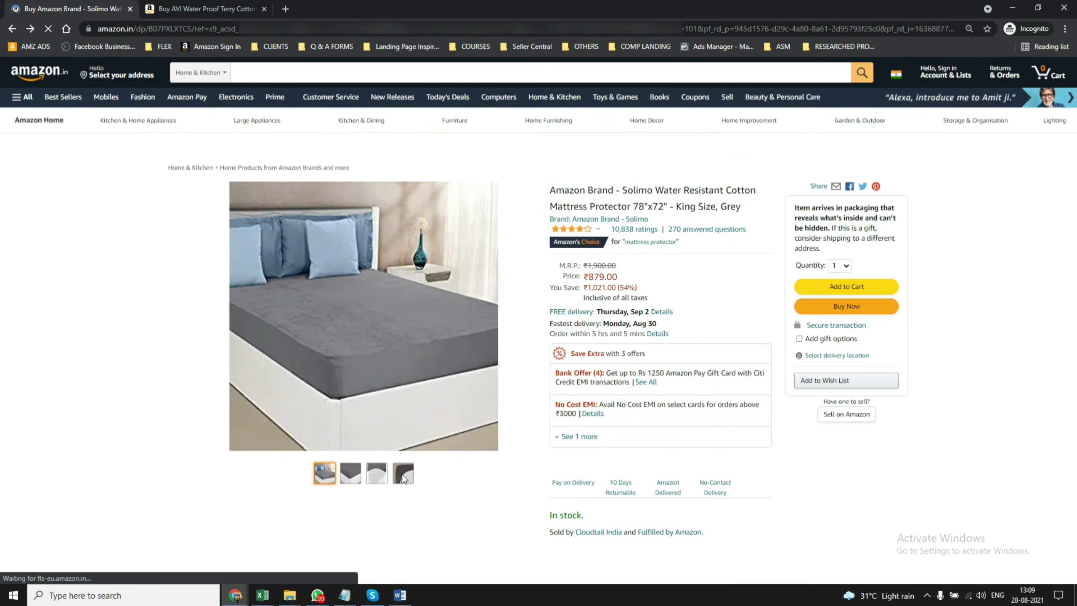
scroll(402, 479, "down", 5)
mouse_move(235, 595)
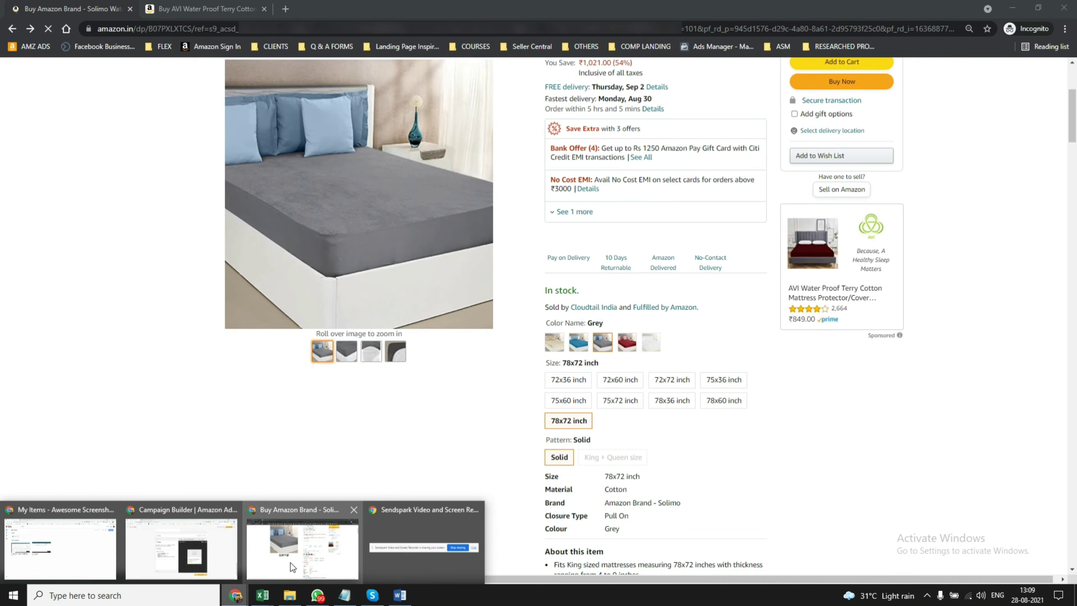
left_click(182, 549)
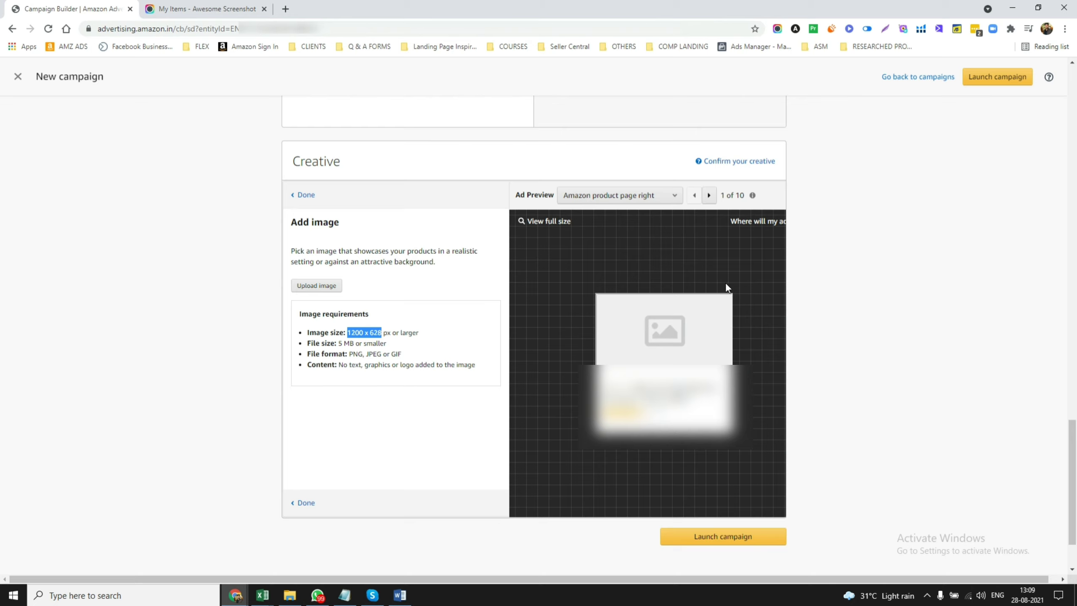
Step: Review the campaign's targeted categories and bids, and close the creative's image upload pane without adding an image
scroll(884, 248, "up", 3)
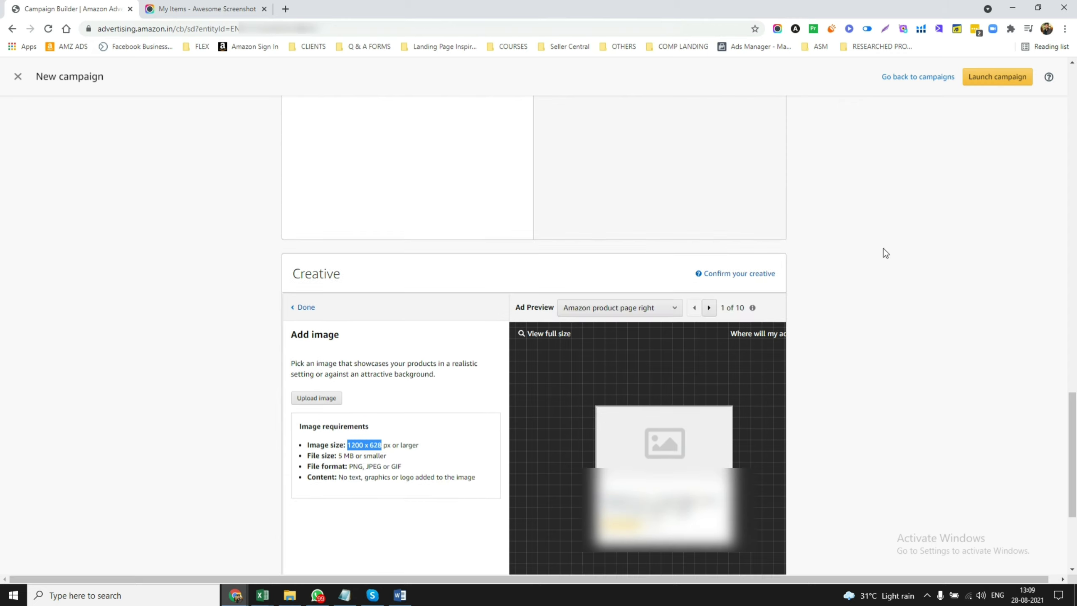
scroll(729, 184, "up", 7)
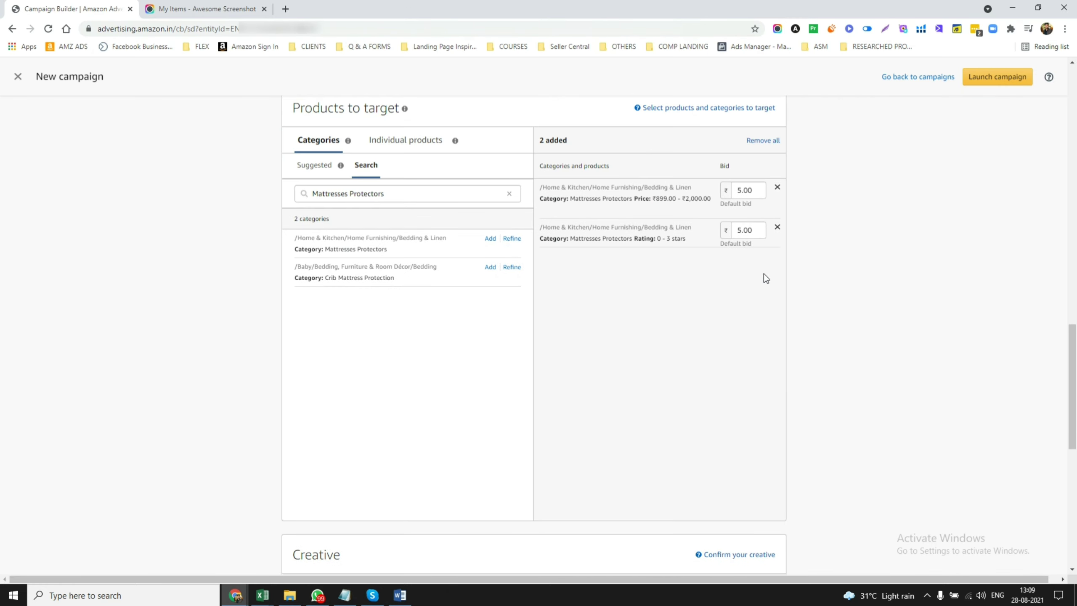
scroll(708, 257, "down", 4)
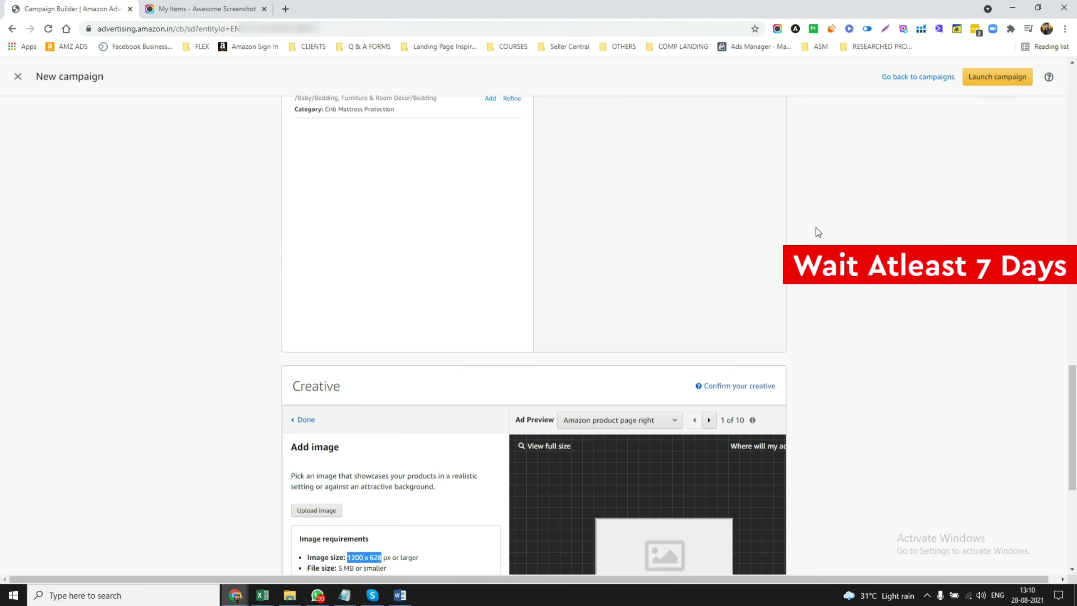
scroll(815, 231, "down", 5)
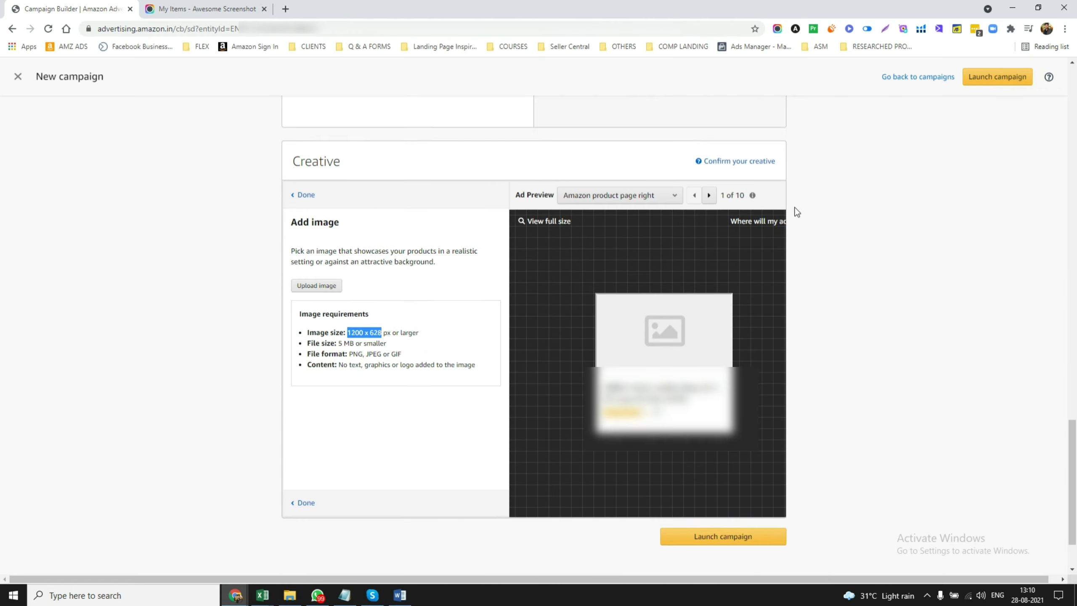
left_click(306, 196)
left_click(302, 194)
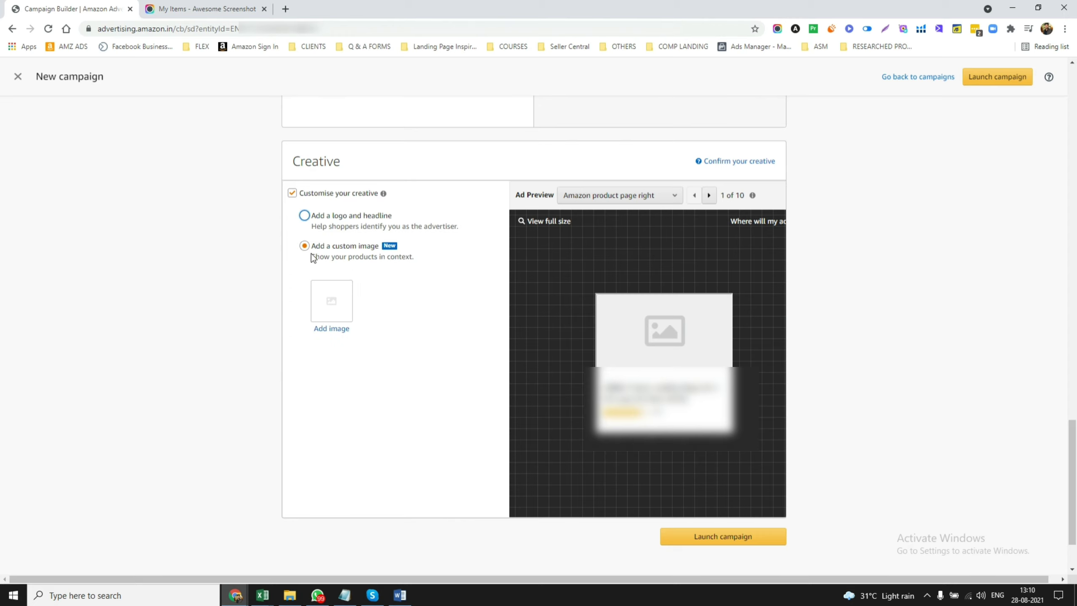